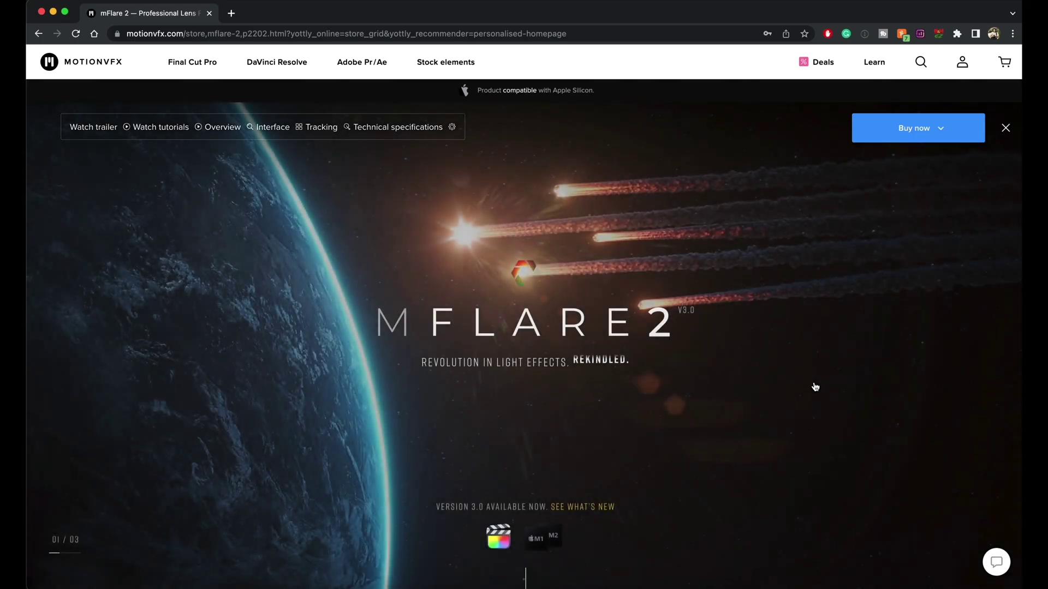
# - Watch the mFlare 2 trailer, then jump to the Overview and Characteristics sections
pyautogui.click(815, 386)
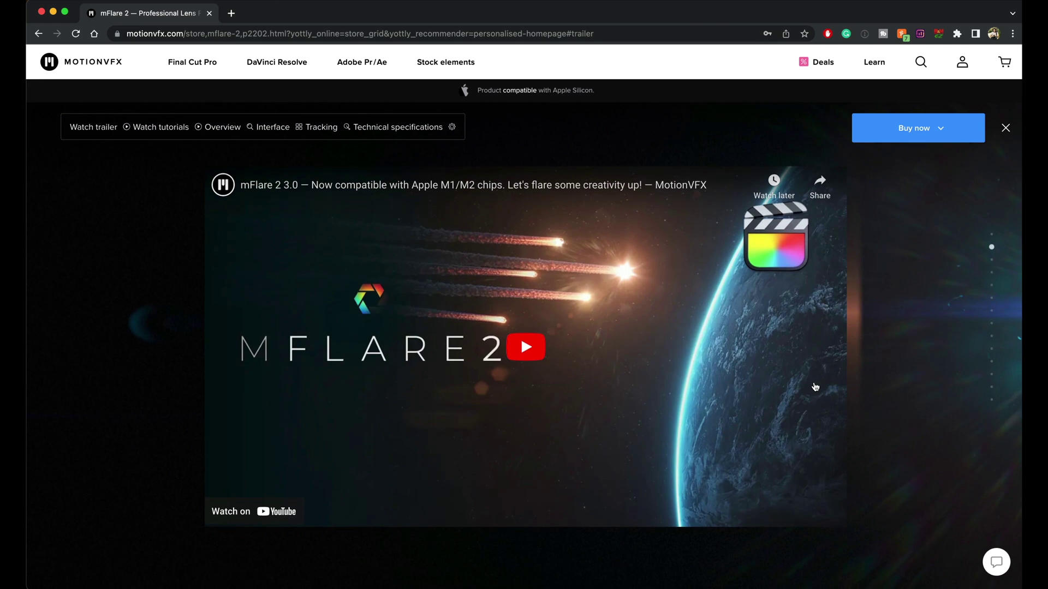
pyautogui.click(992, 278)
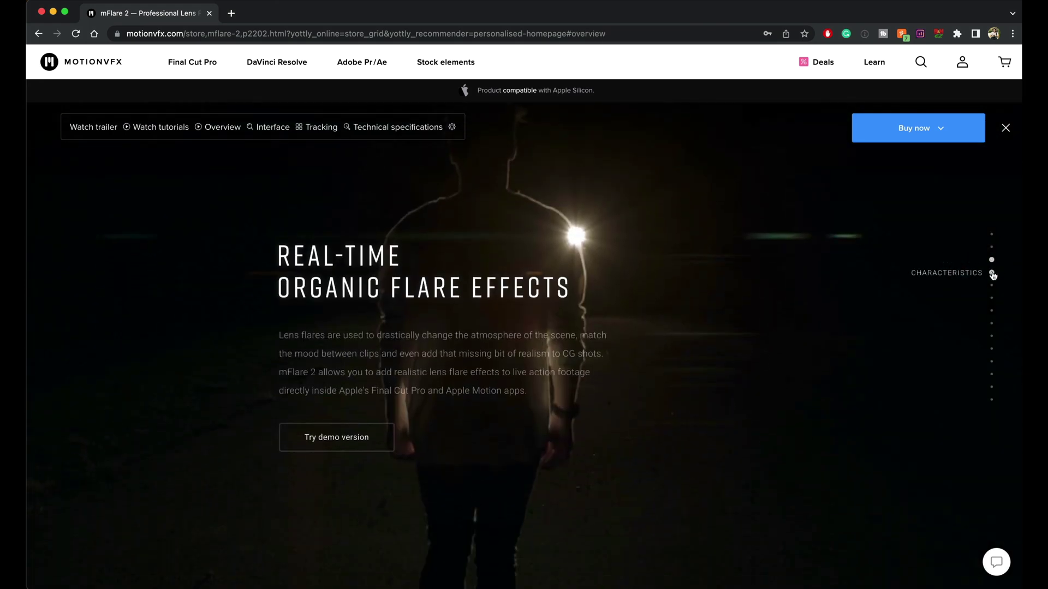
pyautogui.click(992, 274)
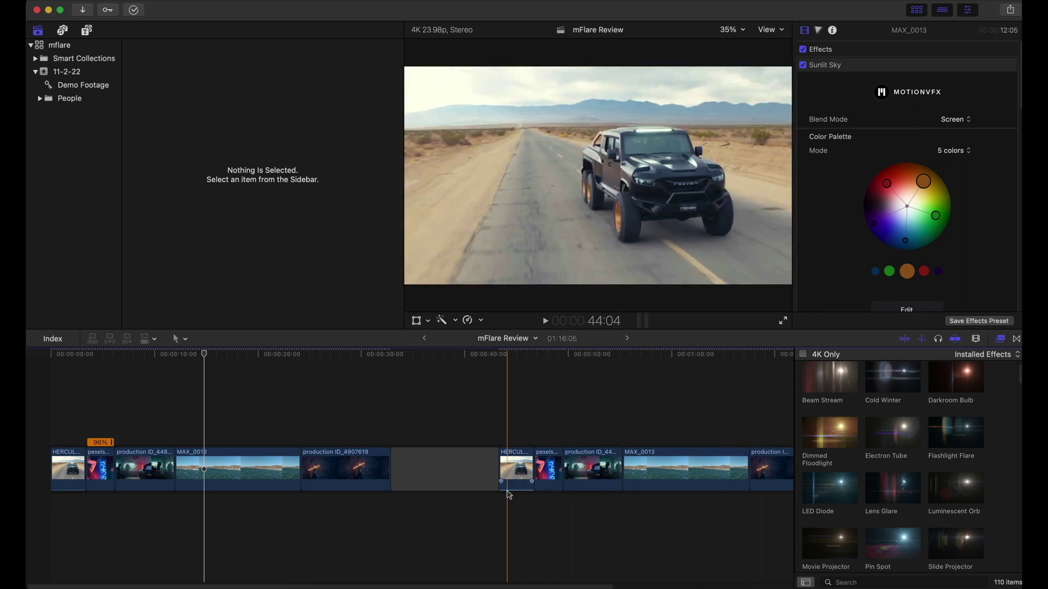
# - Lengthen the empty timeline gap to 11:04 and play the sequence from the start
pyautogui.click(425, 468)
pyautogui.moveTo(497, 467); pyautogui.dragTo(501, 467)
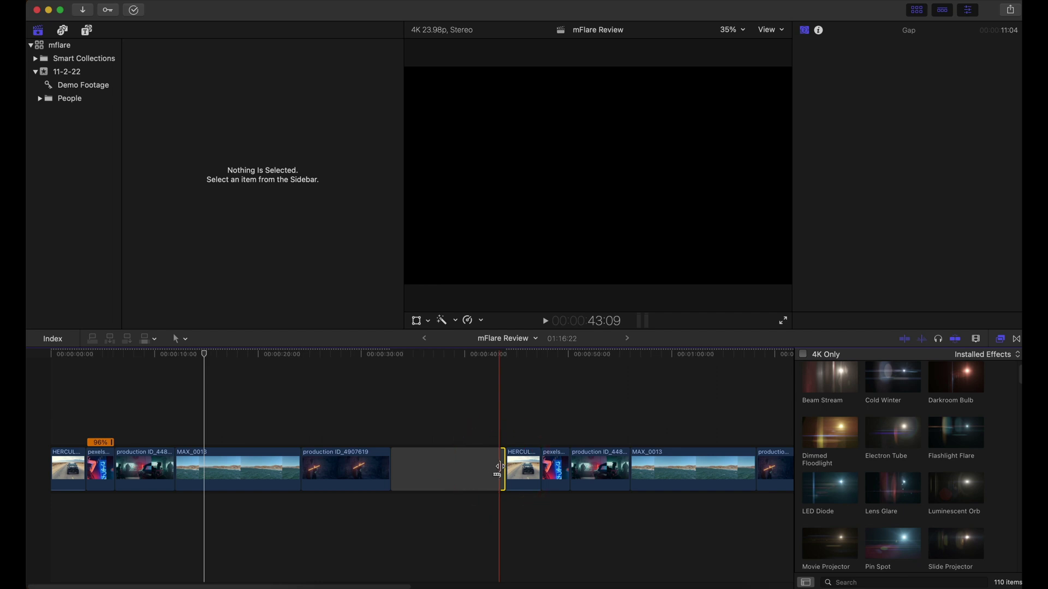
pyautogui.click(28, 423)
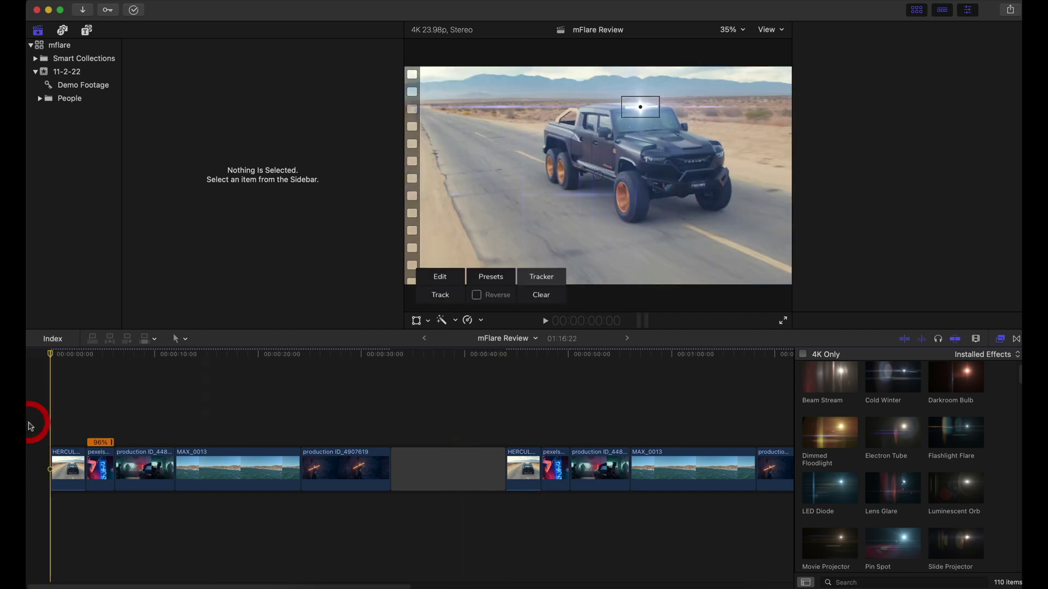
pyautogui.press('space')
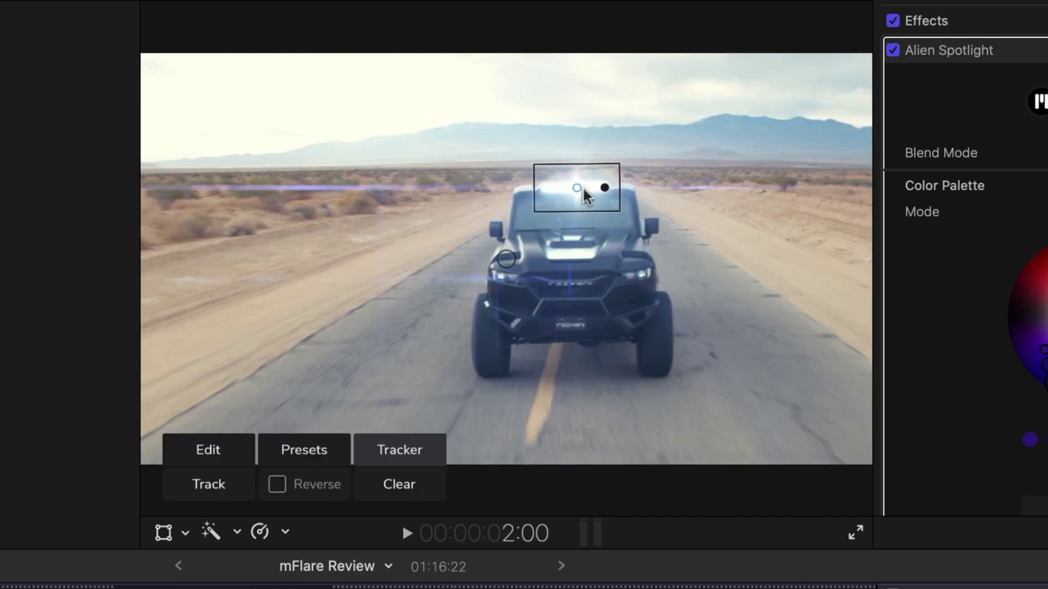
pyautogui.press('space')
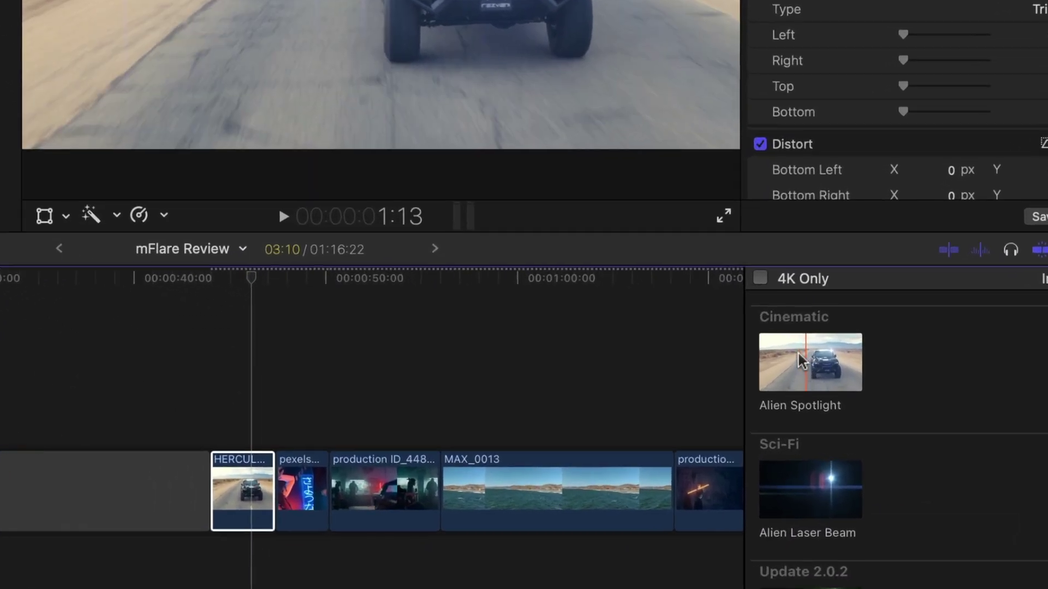
# - Apply Alien Spotlight to the HERCULES truck clip and move the flare centre onto the roof
pyautogui.moveTo(824, 399); pyautogui.dragTo(703, 409)
pyautogui.moveTo(573, 377); pyautogui.dragTo(229, 484)
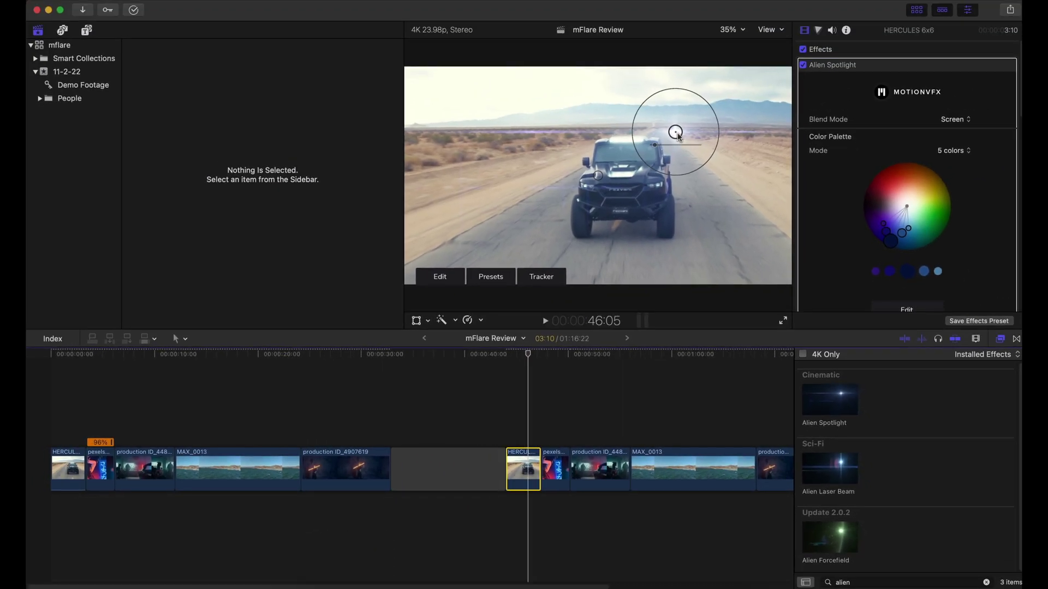
pyautogui.moveTo(678, 135); pyautogui.dragTo(626, 145)
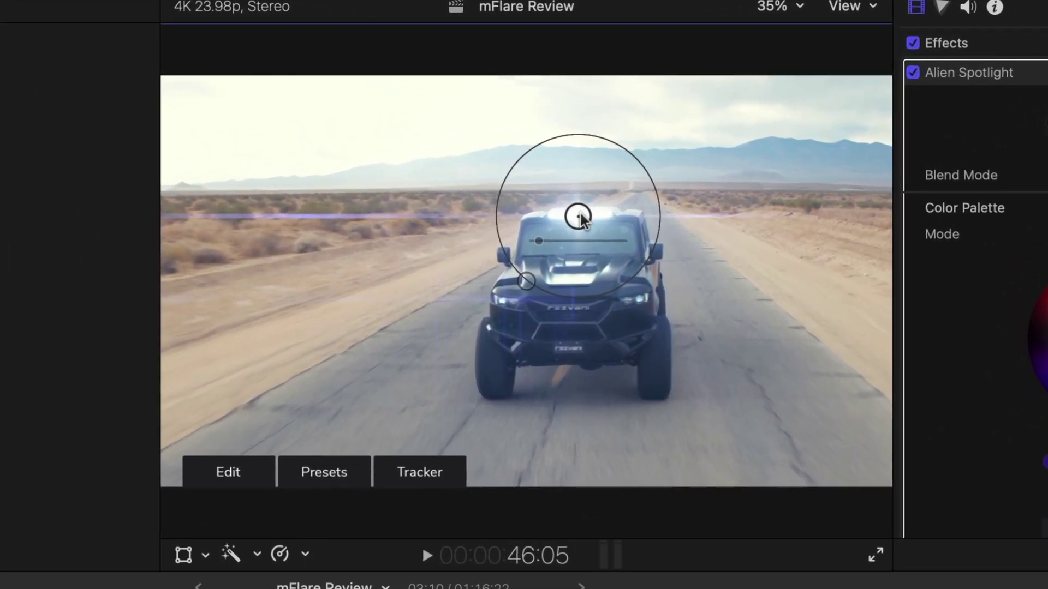
# - Track the Alien Spotlight flare across all 82 frames of the truck clip and play it back
pyautogui.click(580, 216)
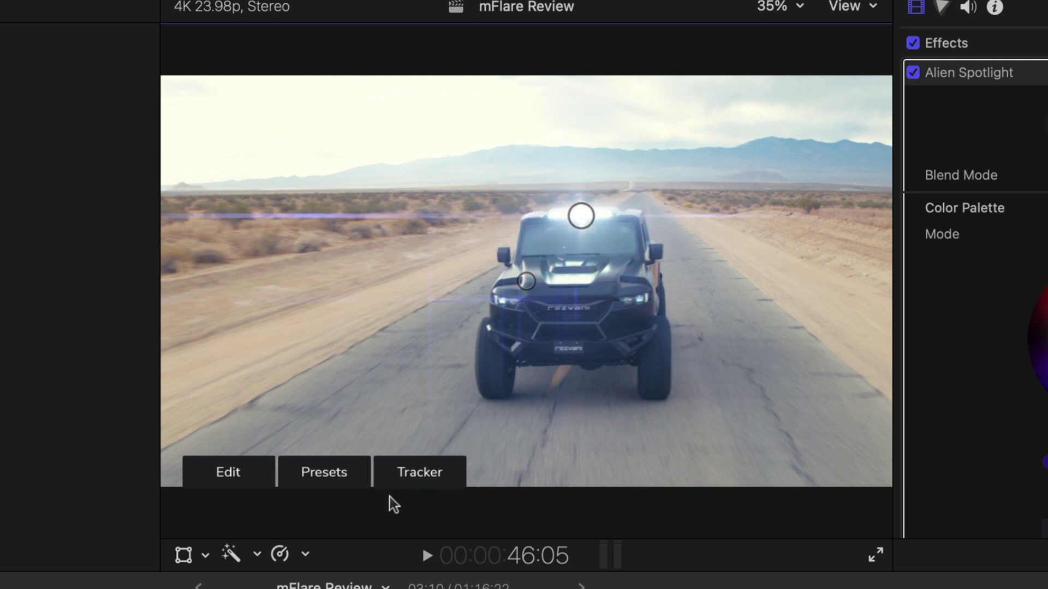
pyautogui.click(404, 475)
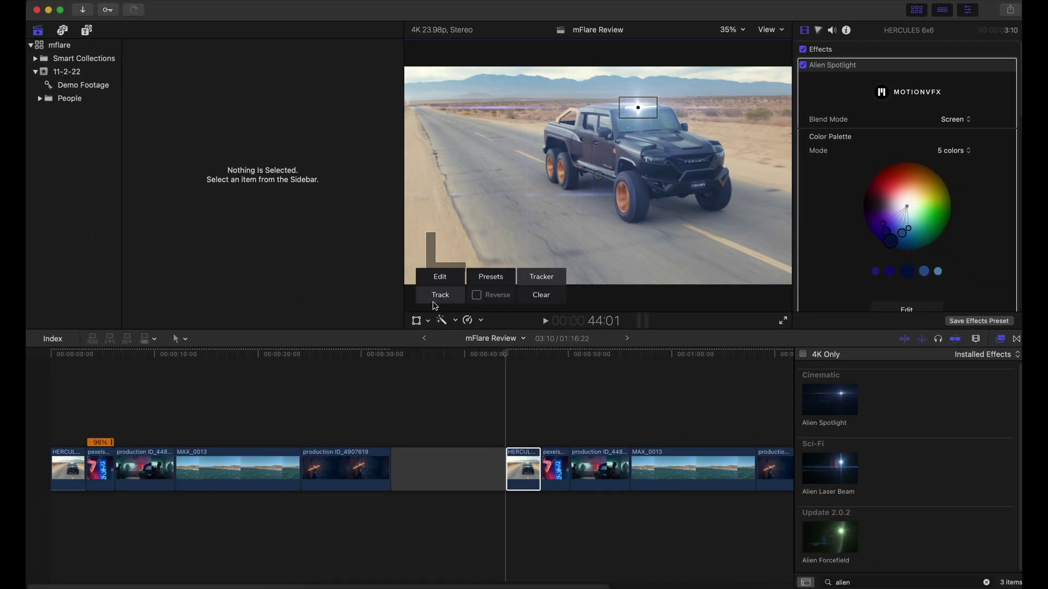
pyautogui.click(440, 295)
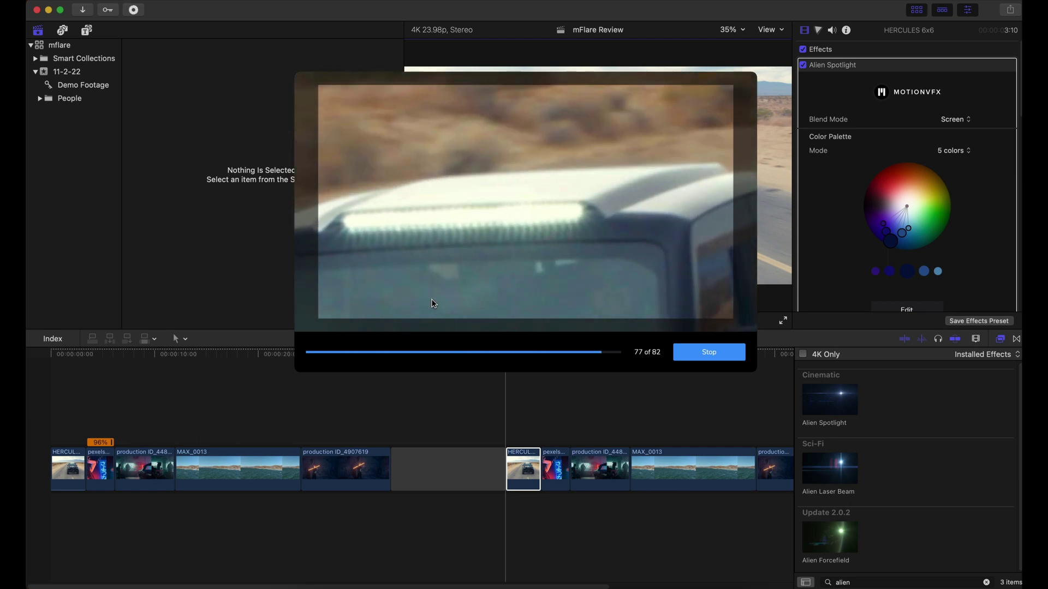
pyautogui.click(512, 465)
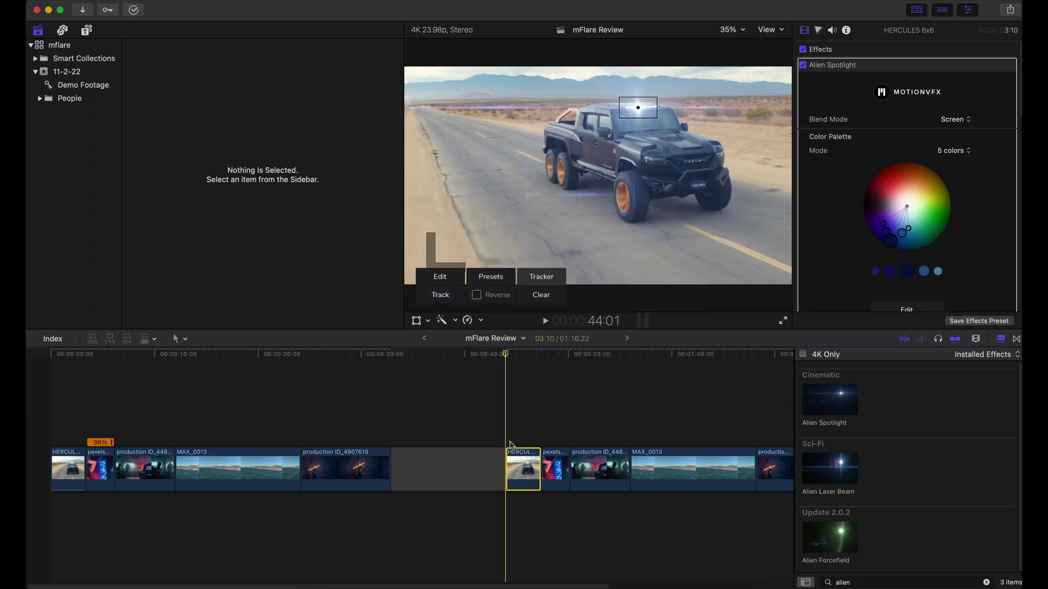
pyautogui.click(510, 440)
pyautogui.press('space')
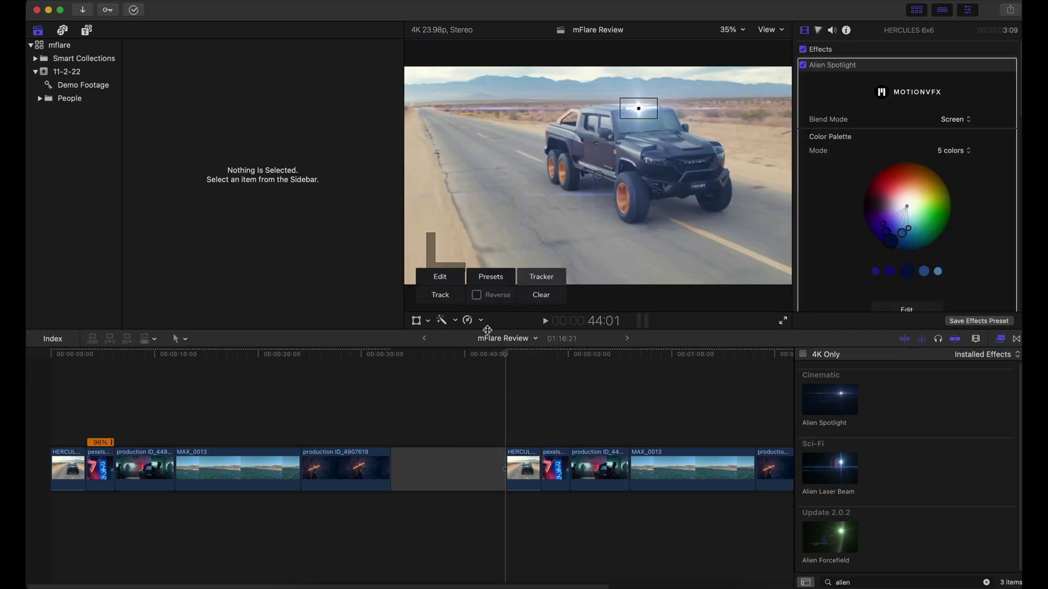
# - Play the truck clip briefly to check the flare tracking
pyautogui.click(513, 428)
pyautogui.press('space')
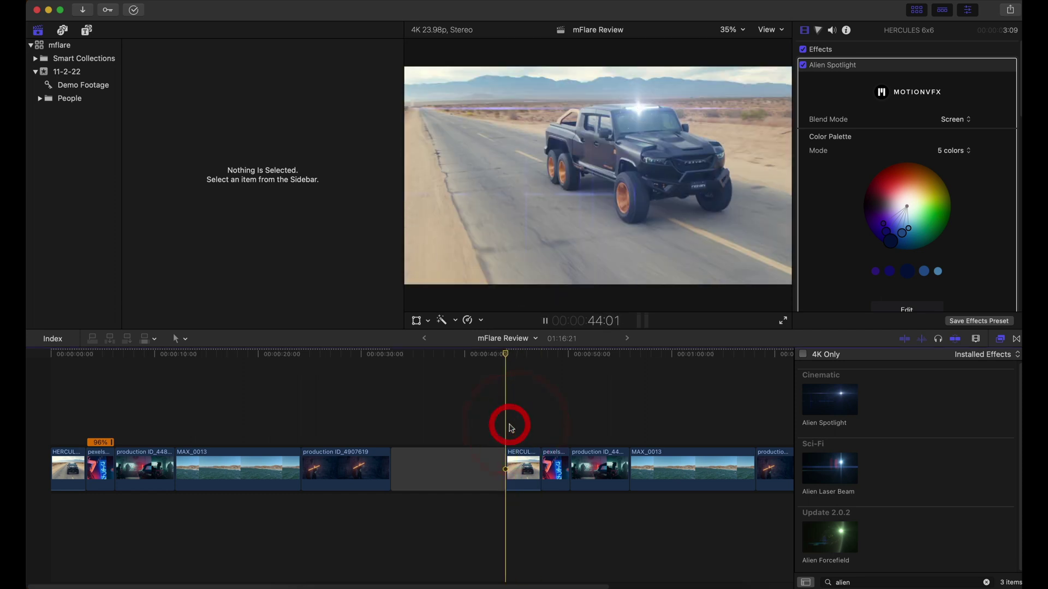
pyautogui.press('space')
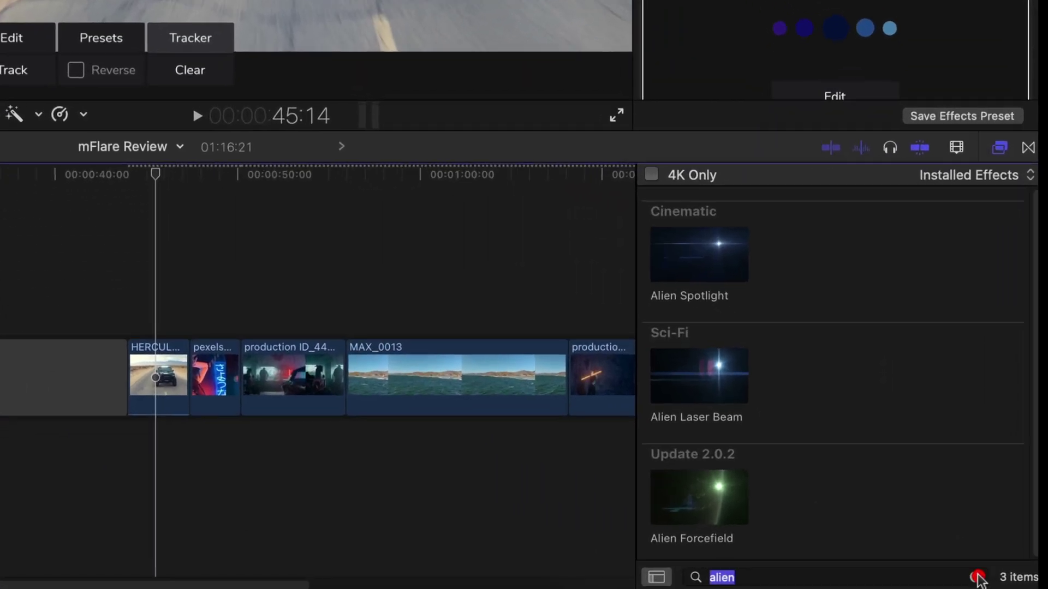
# - Clear the 'alien' effects search to list all 110 effects and open the mFlare 2 presets
pyautogui.click(980, 579)
pyautogui.scroll(-8, 977, 470)
pyautogui.scroll(-5, 974, 428)
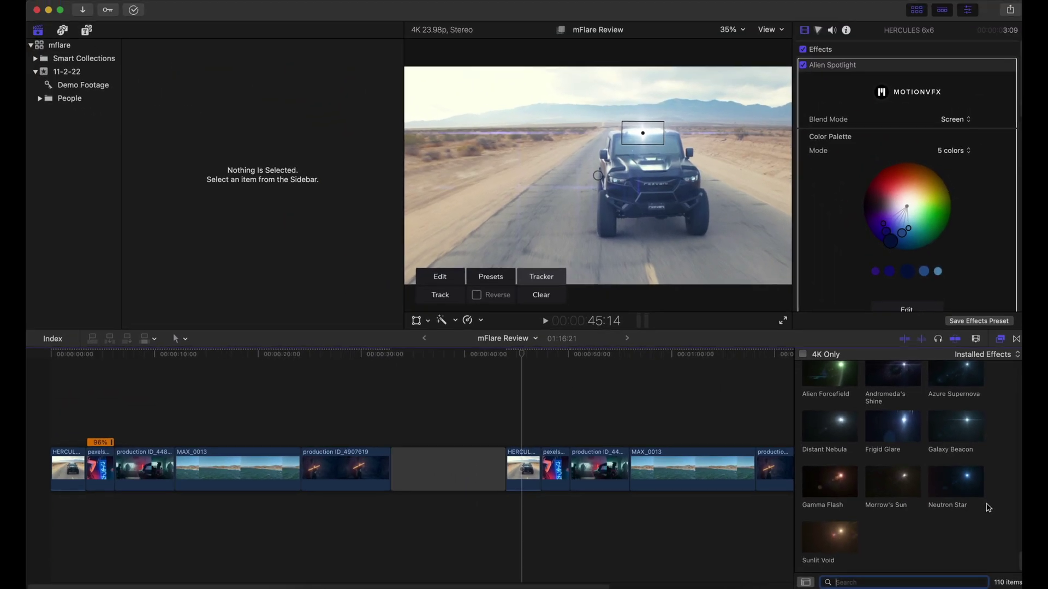
pyautogui.click(491, 277)
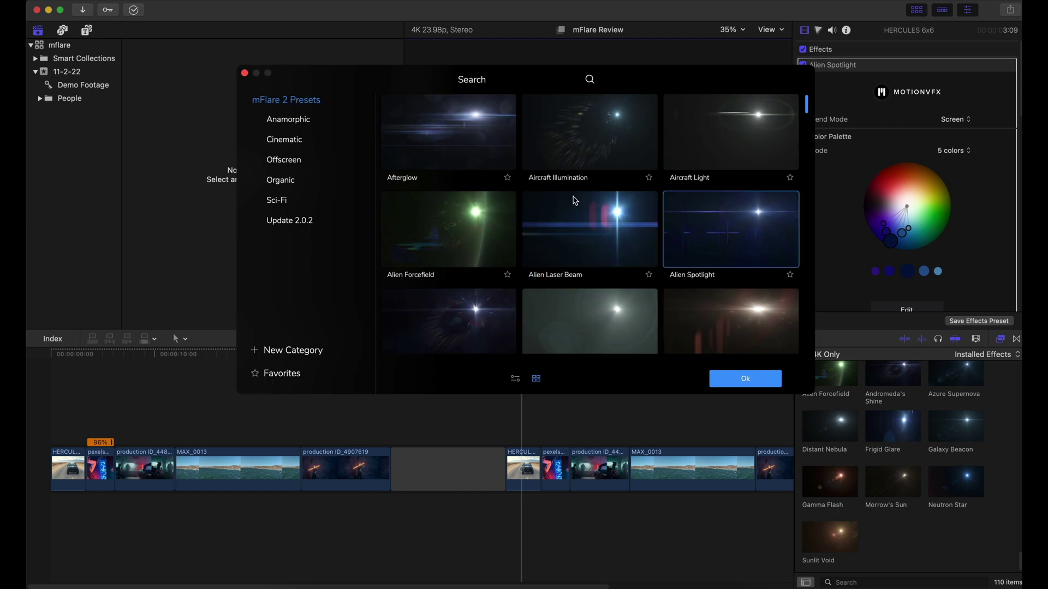
# - Switch the truck flare to the Cold Winter preset and play the clip to review it
pyautogui.scroll(-10, 578, 223)
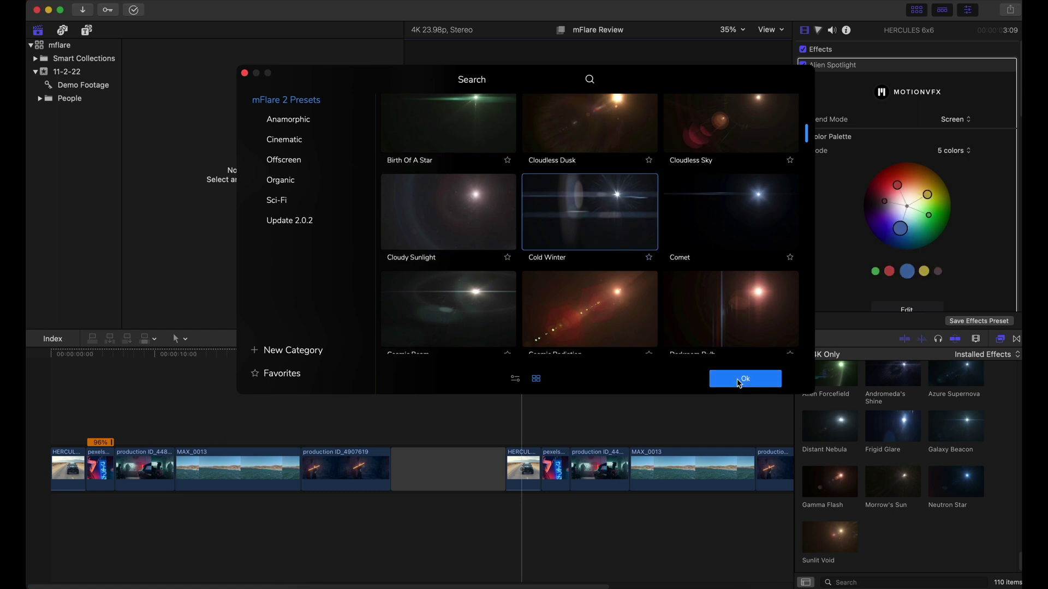
pyautogui.click(737, 376)
pyautogui.click(513, 417)
pyautogui.press('space')
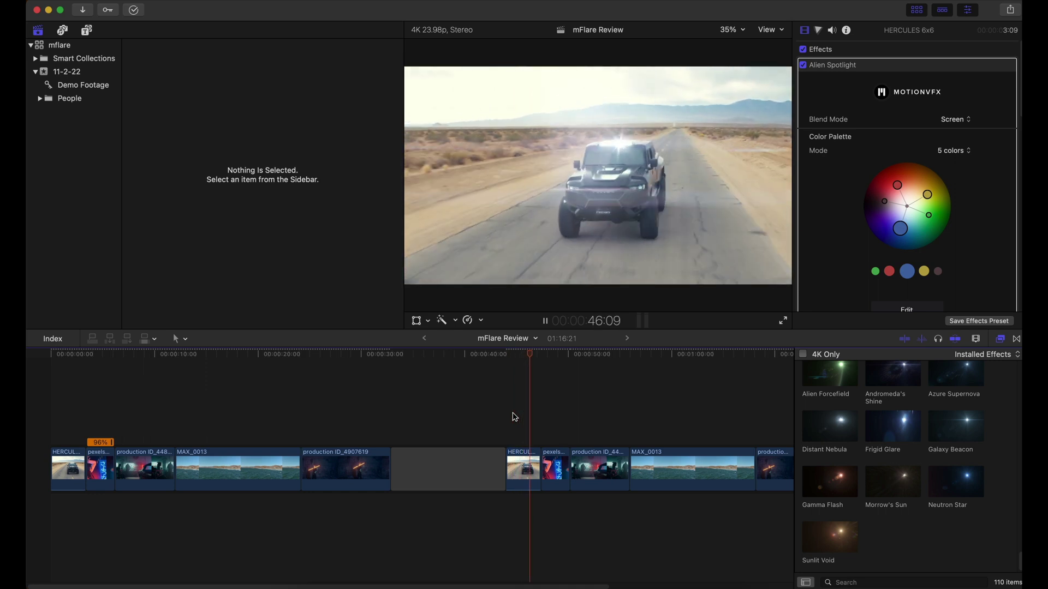
pyautogui.press('space')
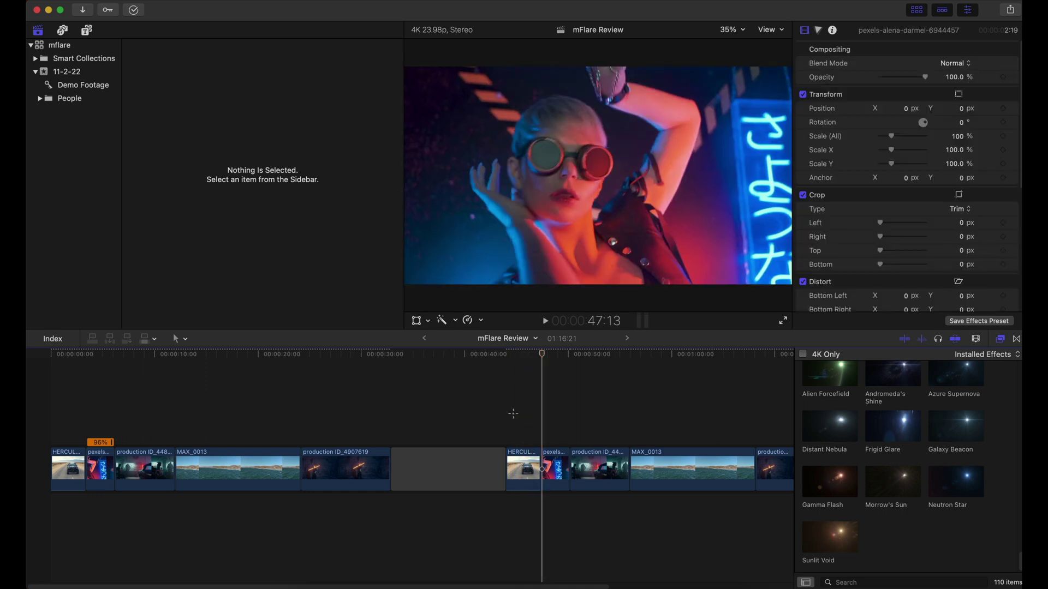
pyautogui.click(516, 468)
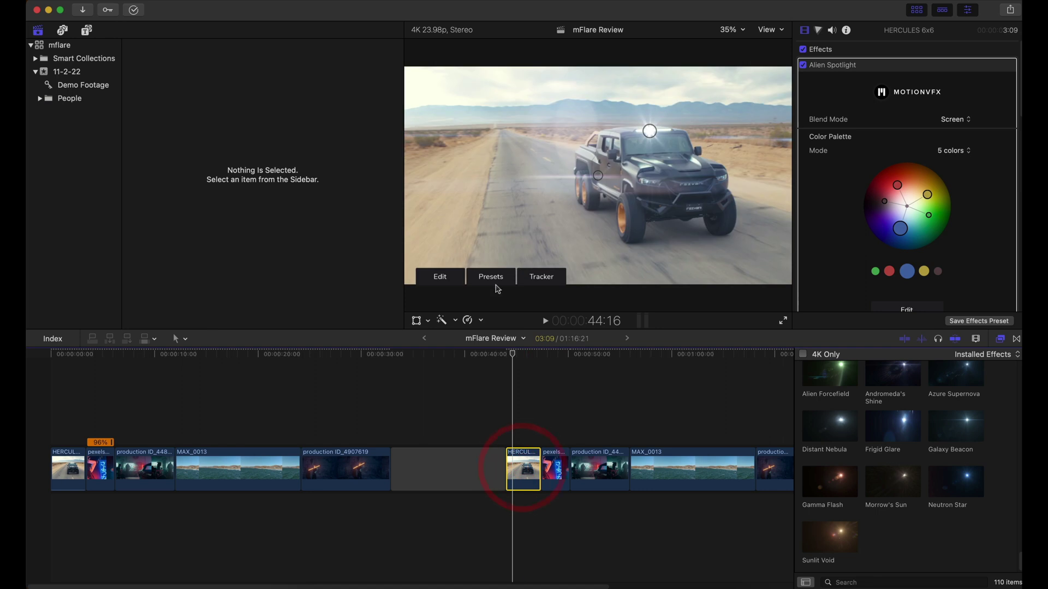
# - Reopen the mFlare 2 Presets browser for the truck clip's Cold Winter flare
pyautogui.click(494, 278)
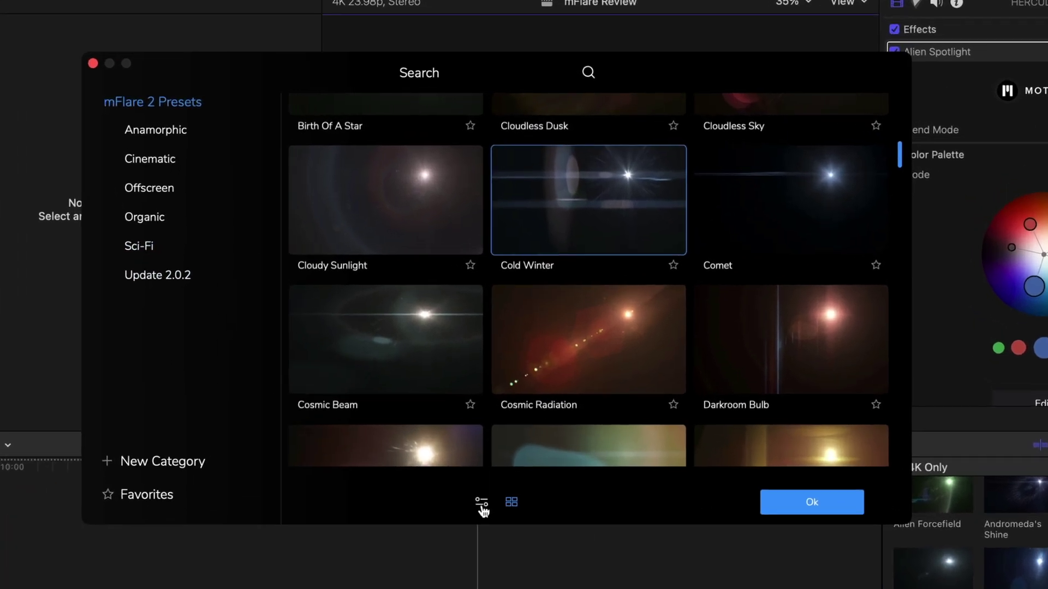
# - In the flare elements, shrink the first Iris element to size 90 and brighten its texture
pyautogui.click(482, 505)
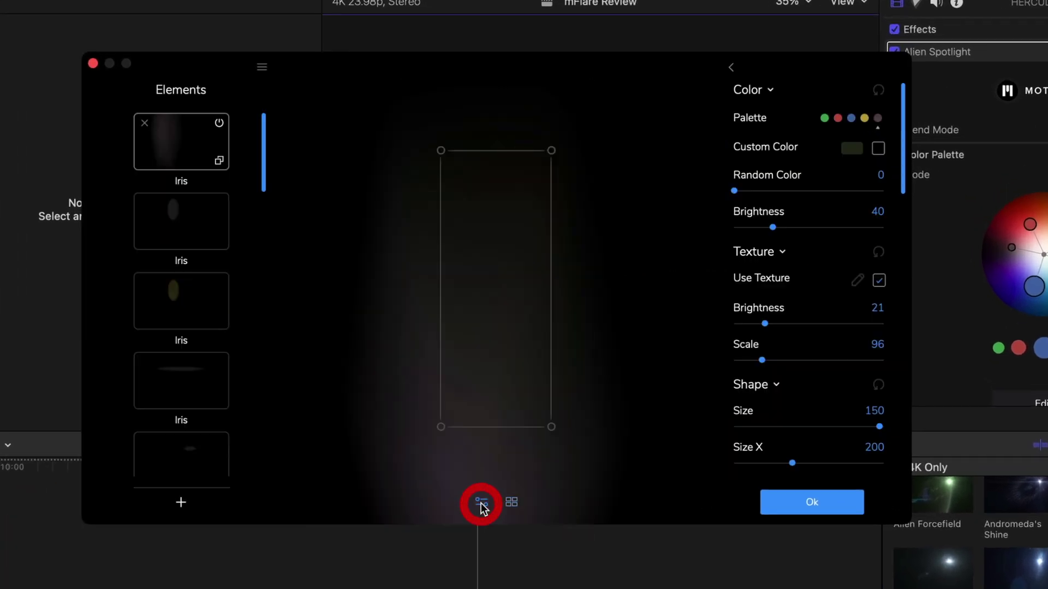
pyautogui.click(509, 274)
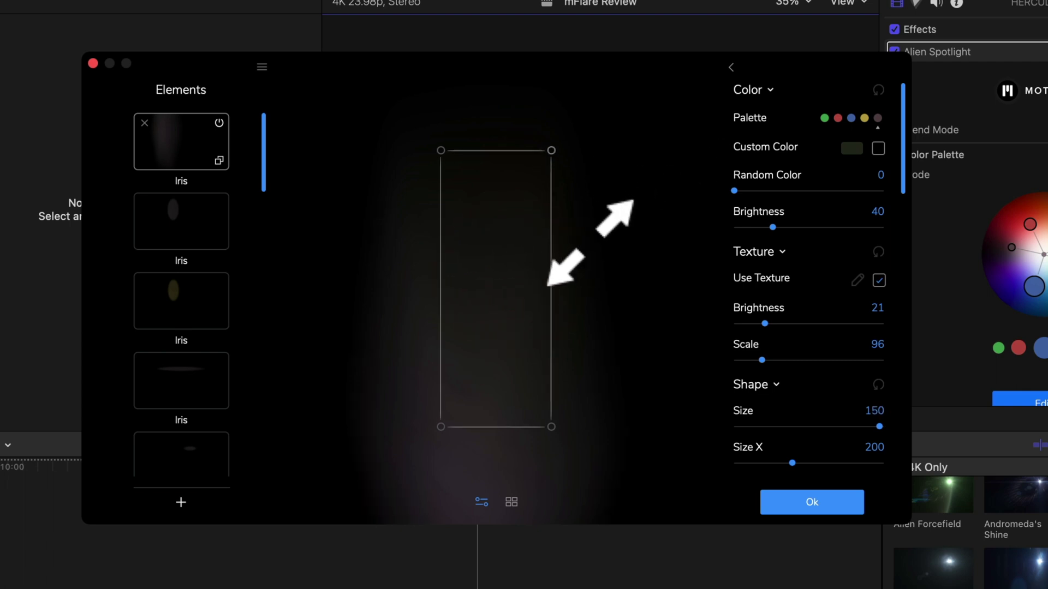
pyautogui.moveTo(551, 150); pyautogui.dragTo(528, 205)
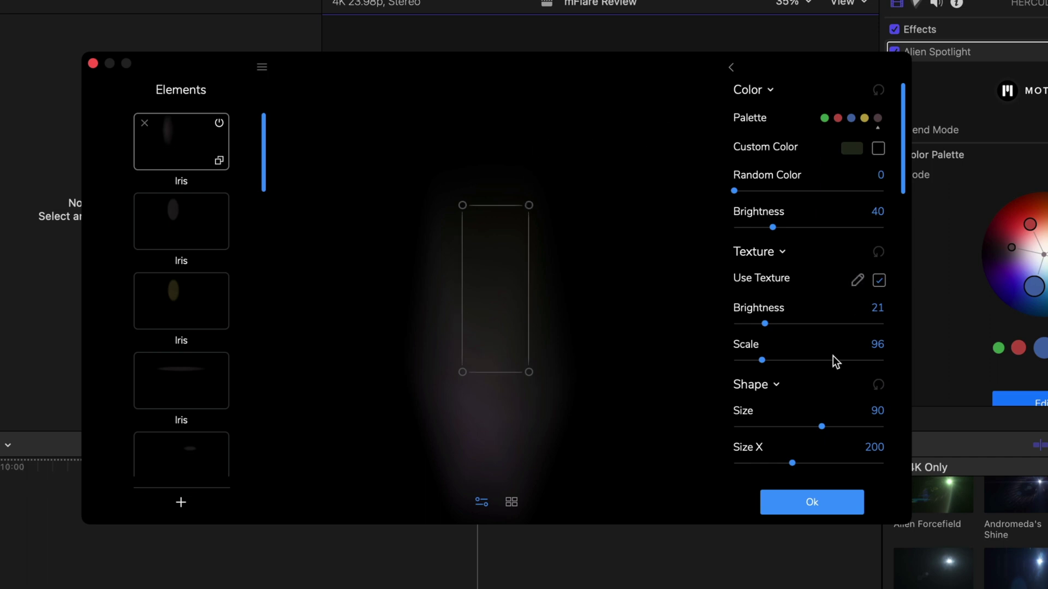
pyautogui.moveTo(768, 322); pyautogui.dragTo(770, 323)
# - Widen the fourth Iris streak element to size 150 and rotate it
pyautogui.click(194, 216)
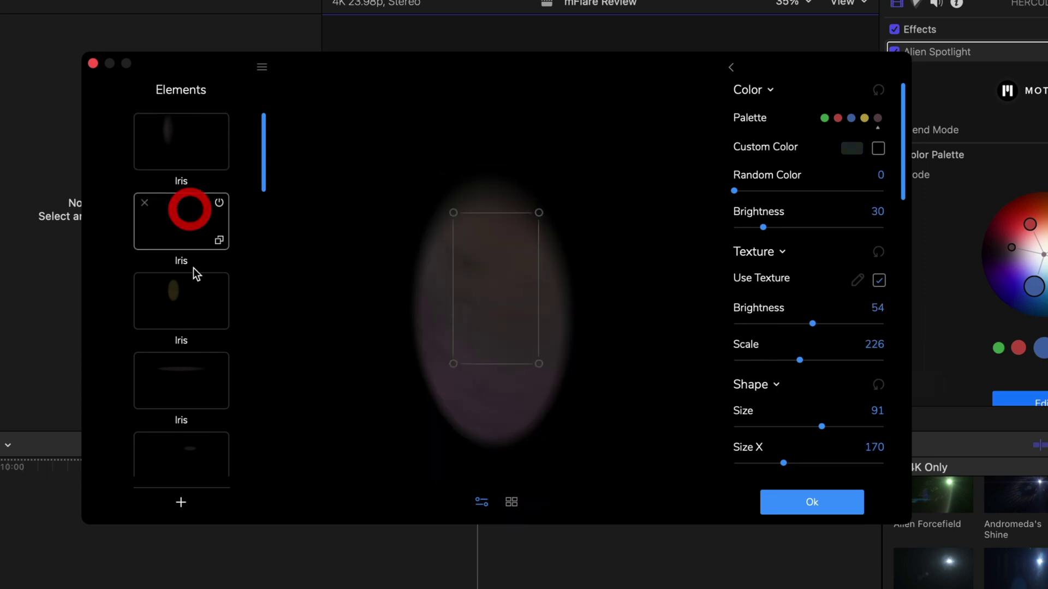
pyautogui.click(195, 315)
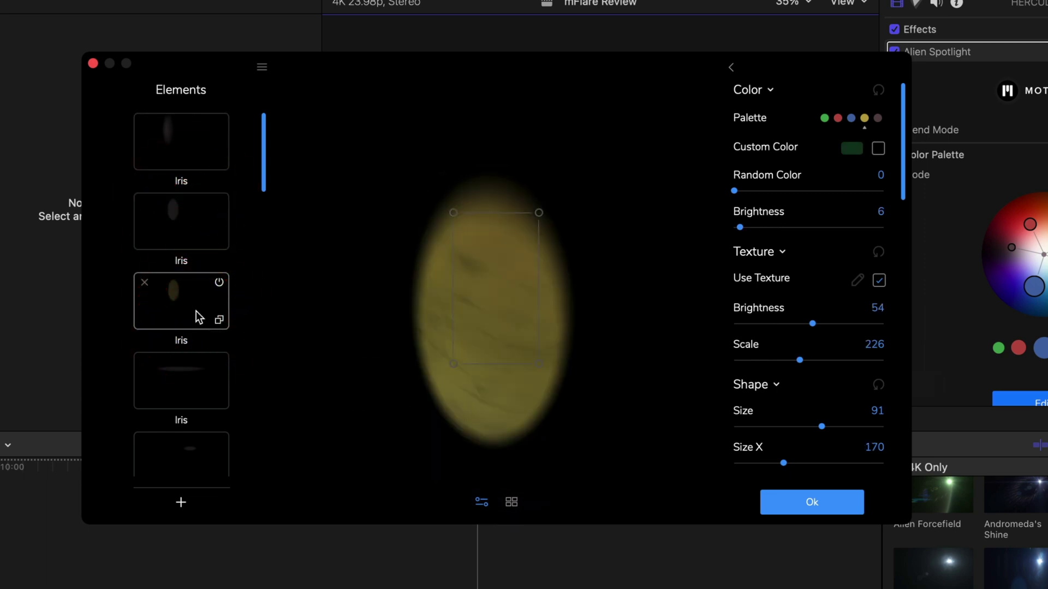
pyautogui.moveTo(195, 391)
pyautogui.click(202, 384)
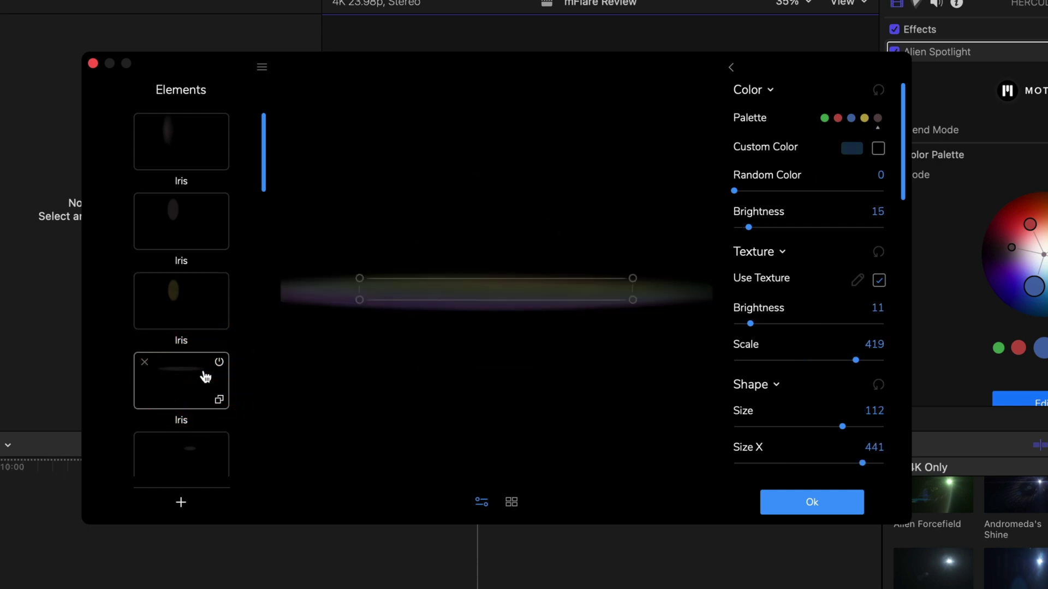
pyautogui.moveTo(632, 300); pyautogui.dragTo(679, 303)
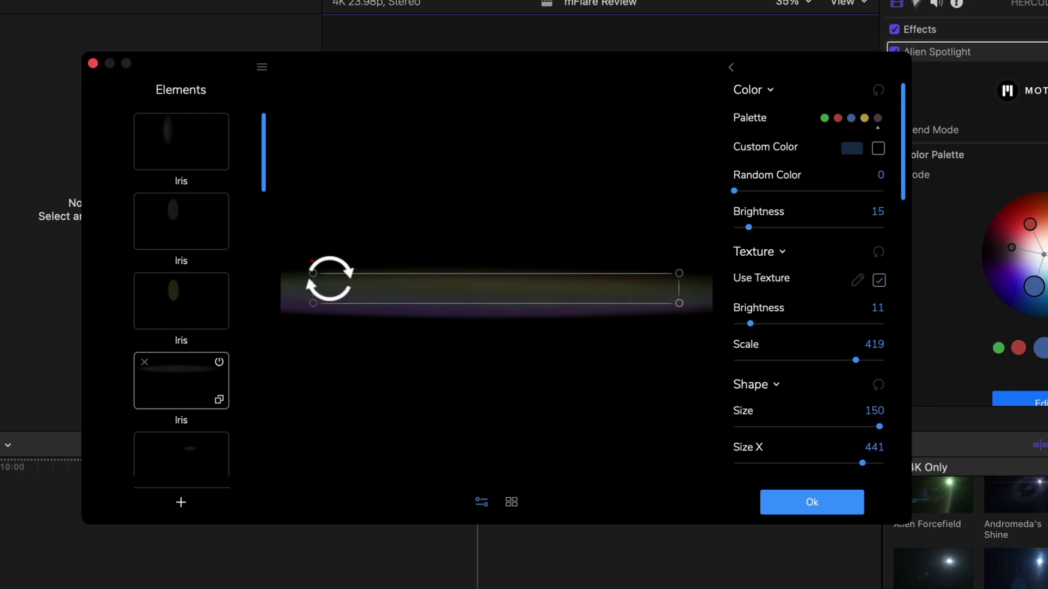
pyautogui.click(311, 246)
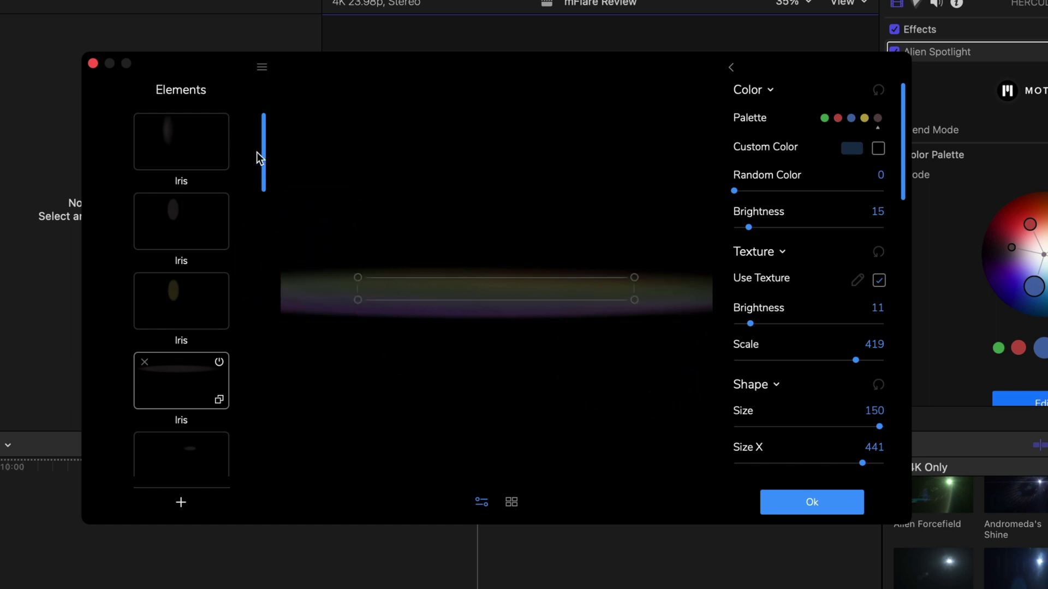
pyautogui.moveTo(260, 154); pyautogui.dragTo(245, 351)
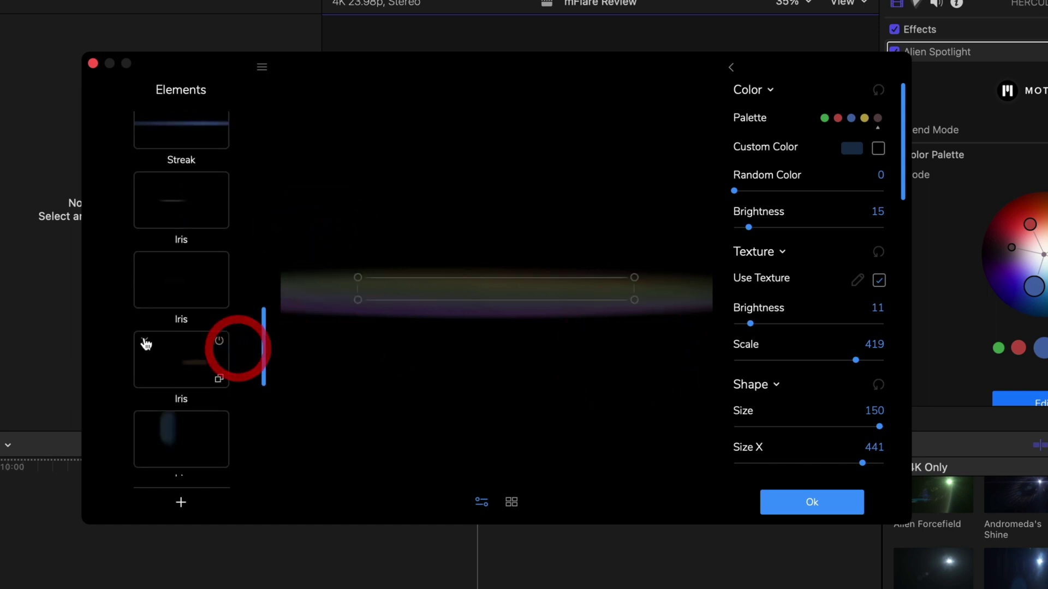
# - Adjust the blue-green glow element, add a new element, and close the flare editor
pyautogui.click(159, 369)
pyautogui.click(169, 447)
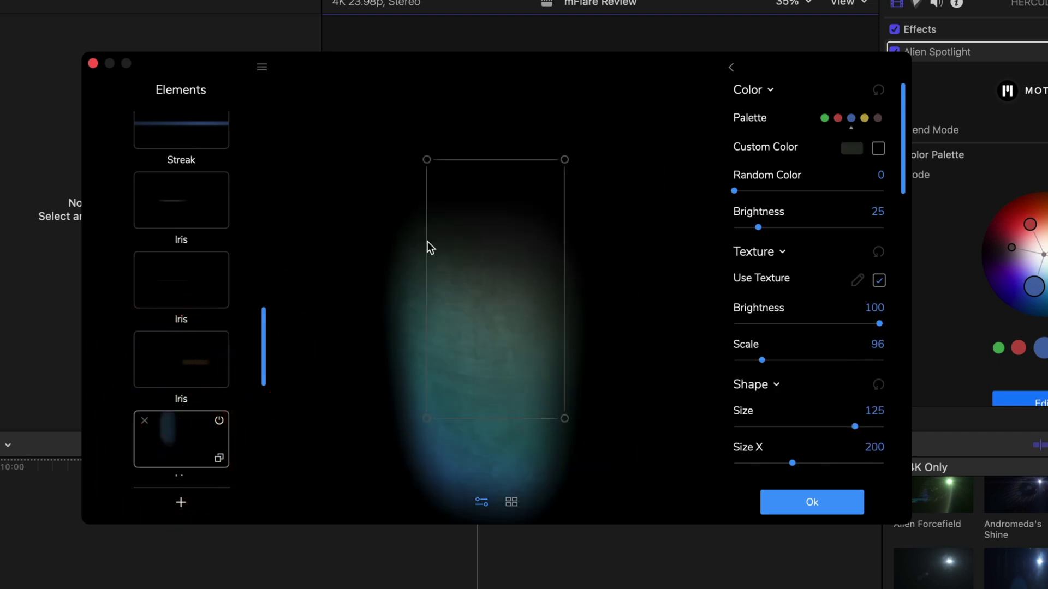
pyautogui.moveTo(264, 360); pyautogui.dragTo(259, 428)
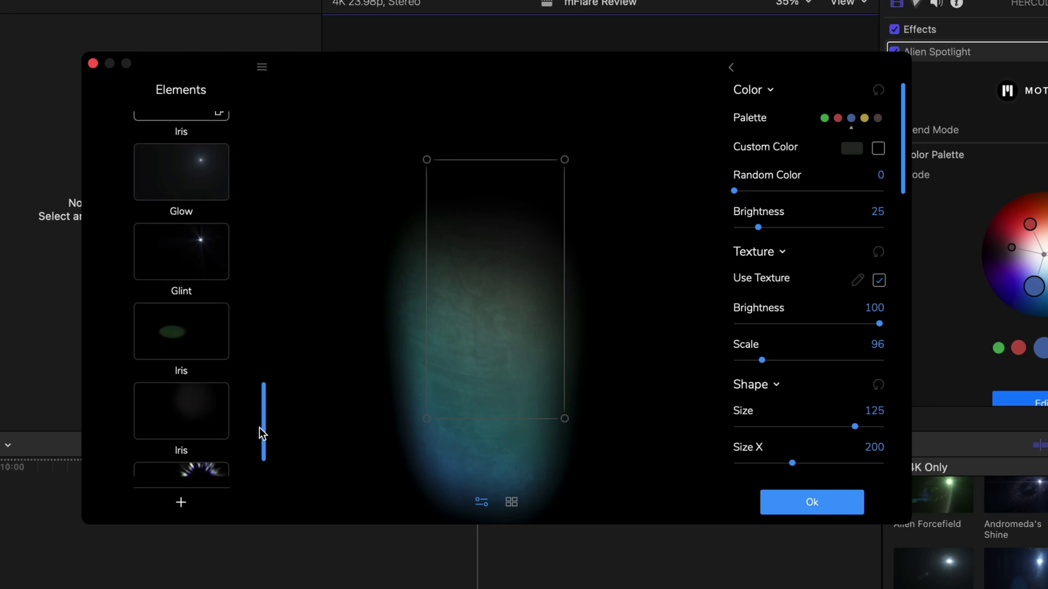
pyautogui.click(180, 503)
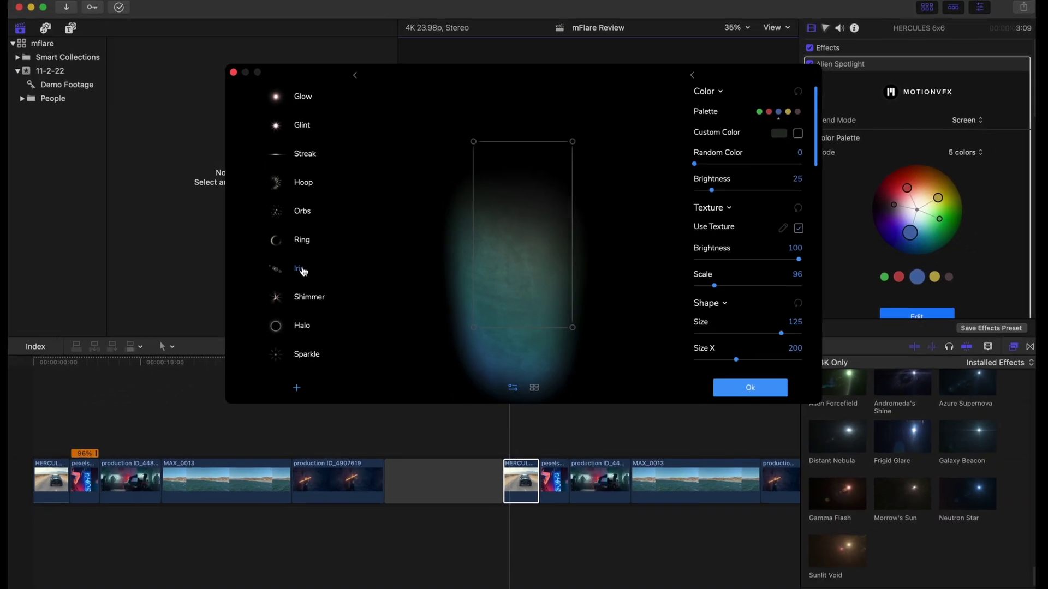
pyautogui.press('Return')
pyautogui.click(490, 525)
pyautogui.click(508, 438)
# - Preview the flared truck clip, play drone shot MAX_0013, and apply the Sunlit Void flare to it
pyautogui.press('space')
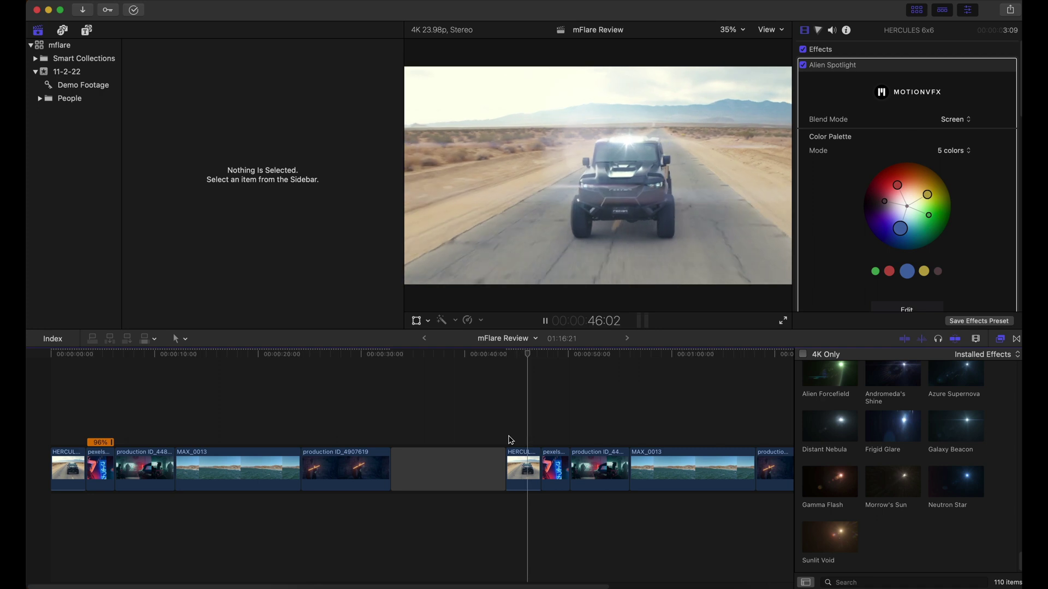
pyautogui.press('space')
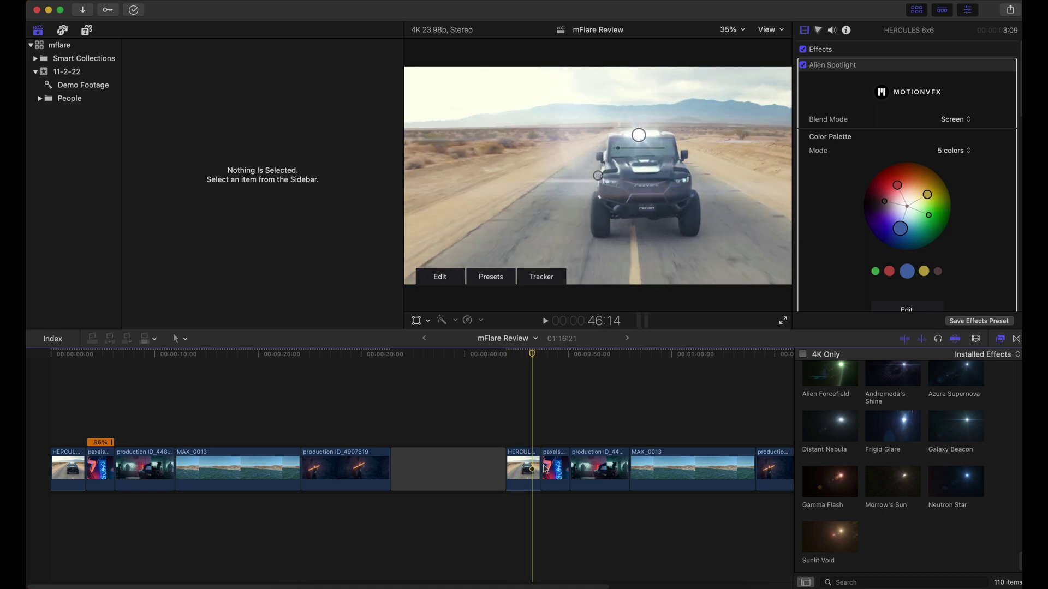
pyautogui.click(655, 424)
pyautogui.press('space')
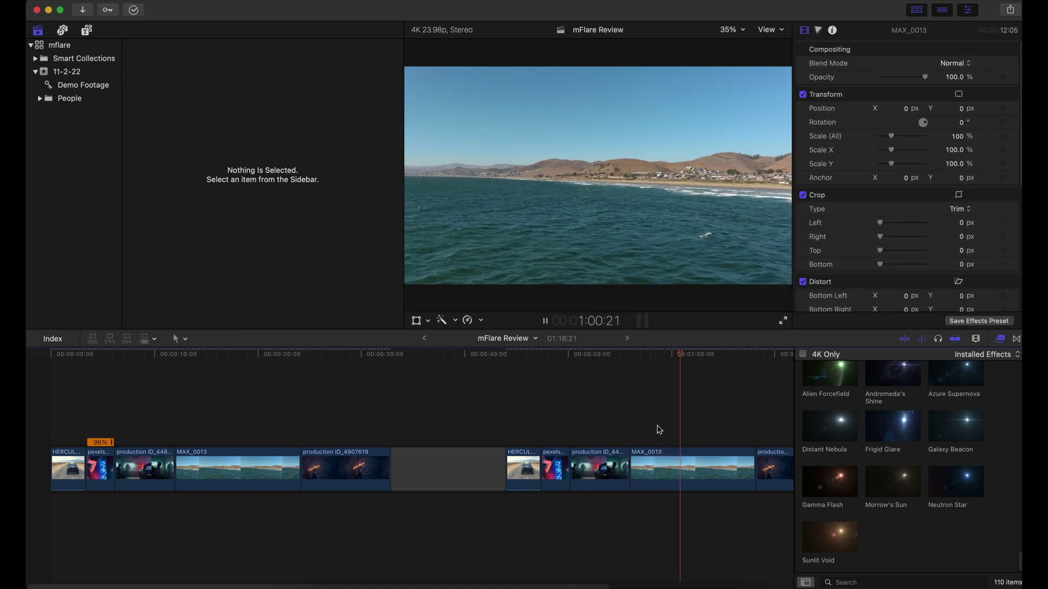
pyautogui.press('space')
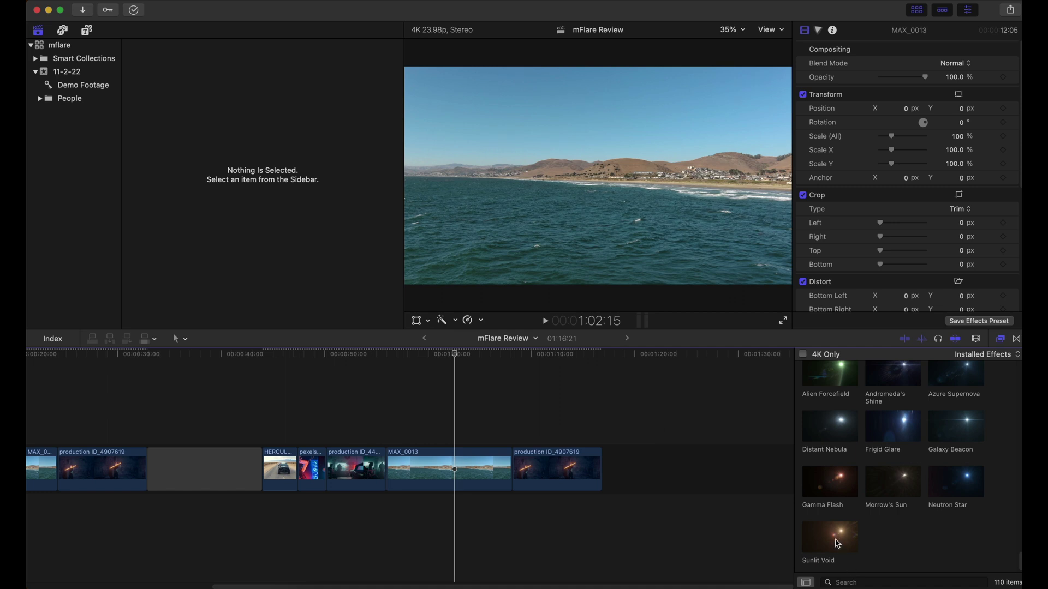
pyautogui.moveTo(838, 544); pyautogui.dragTo(459, 473)
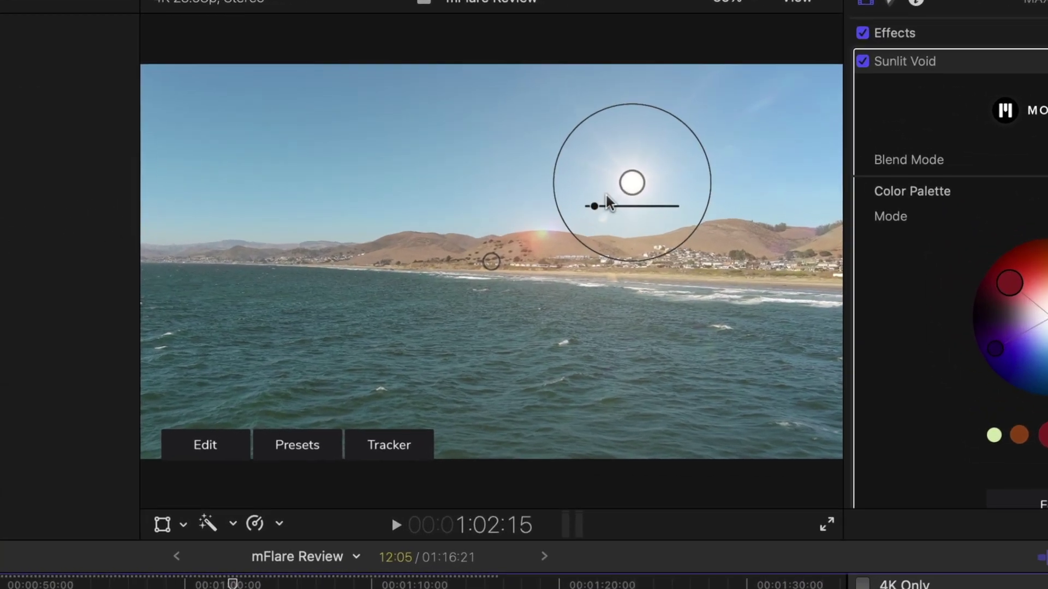
# - Move the Sunlit Void flare centre down onto the sun at the hills' horizon
pyautogui.moveTo(631, 183); pyautogui.dragTo(544, 268)
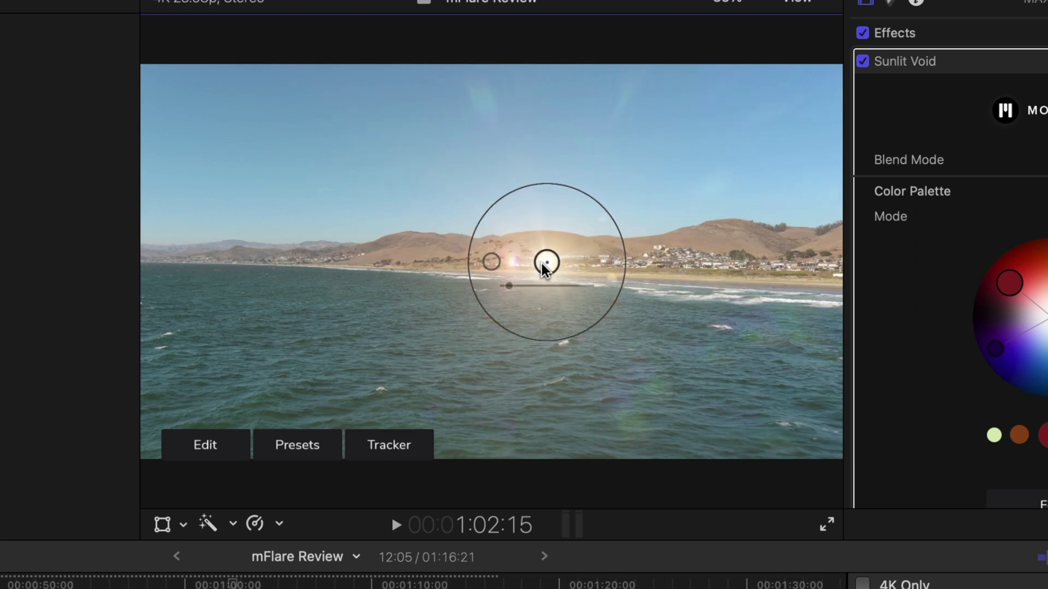
pyautogui.click(545, 264)
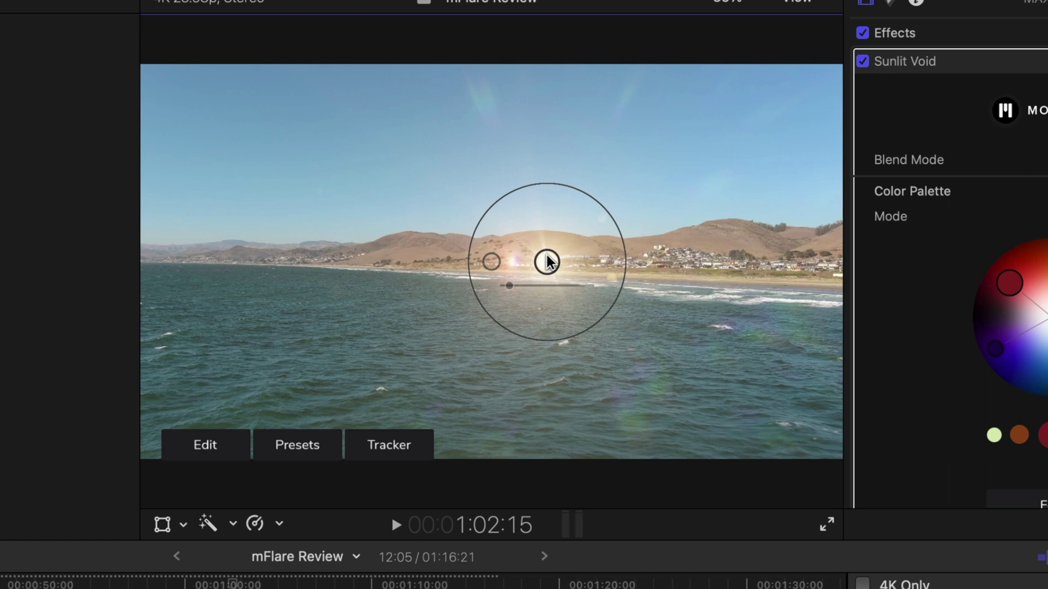
pyautogui.moveTo(547, 262); pyautogui.dragTo(551, 265)
# - Track the Sunlit Void flare to the sun across all 135 frames of MAX_0013, then play it back
pyautogui.click(367, 438)
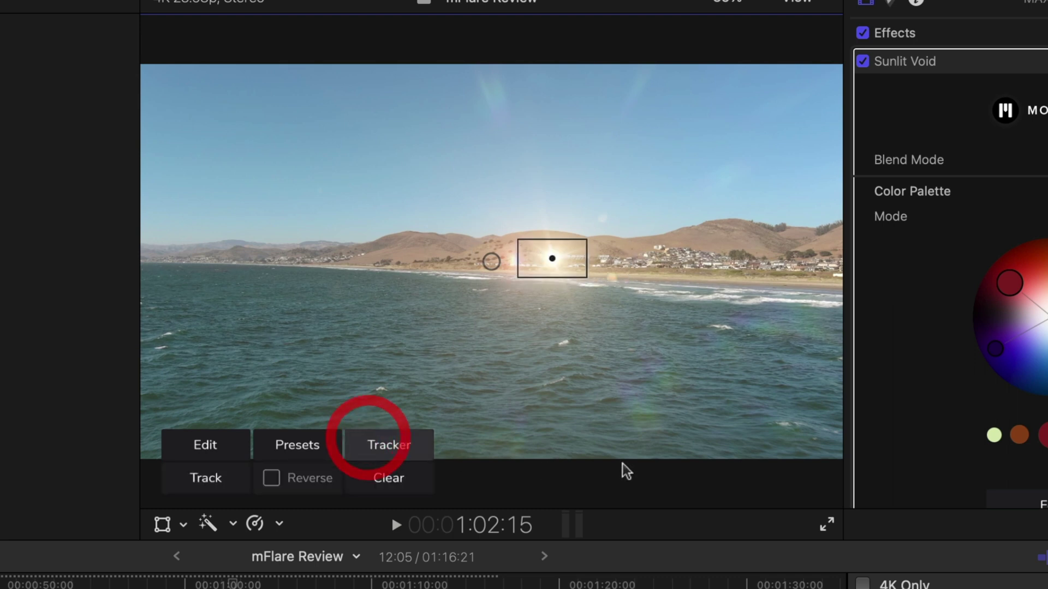
pyautogui.click(203, 479)
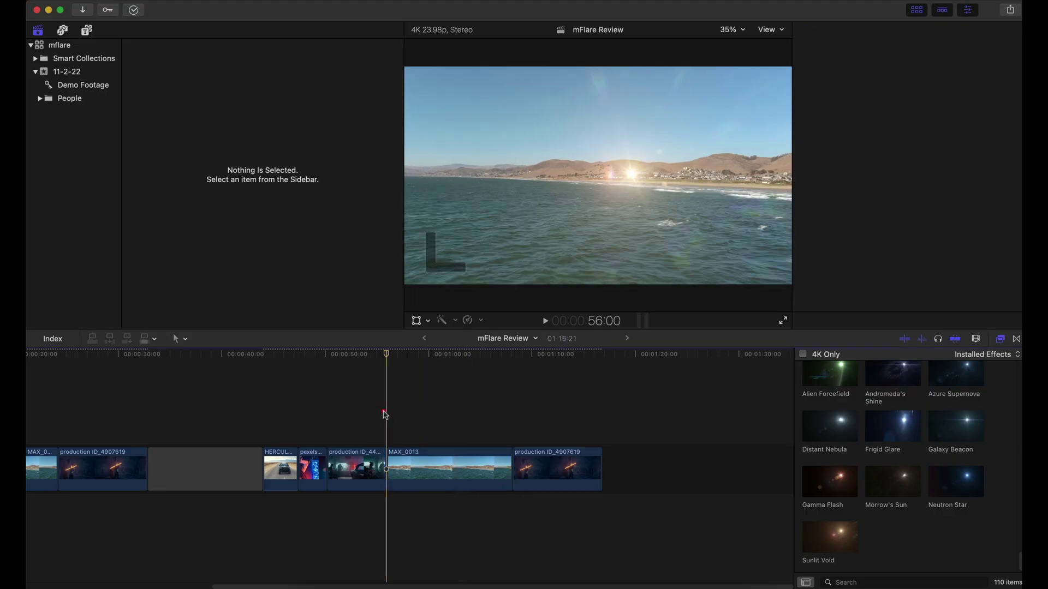
pyautogui.press('space')
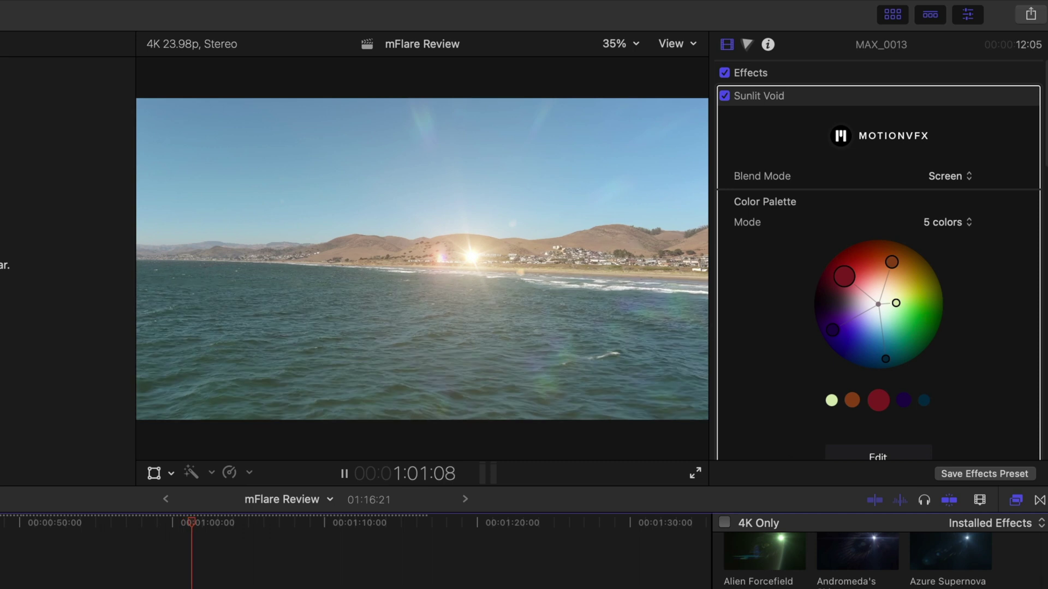
pyautogui.press('space')
pyautogui.press('c')
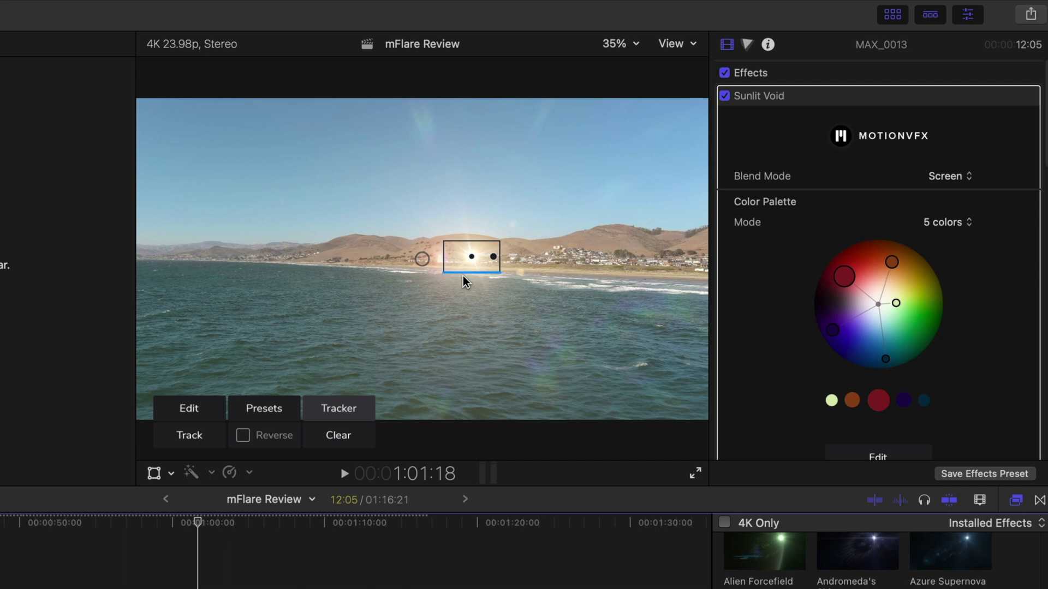
pyautogui.moveTo(458, 265); pyautogui.dragTo(176, 208)
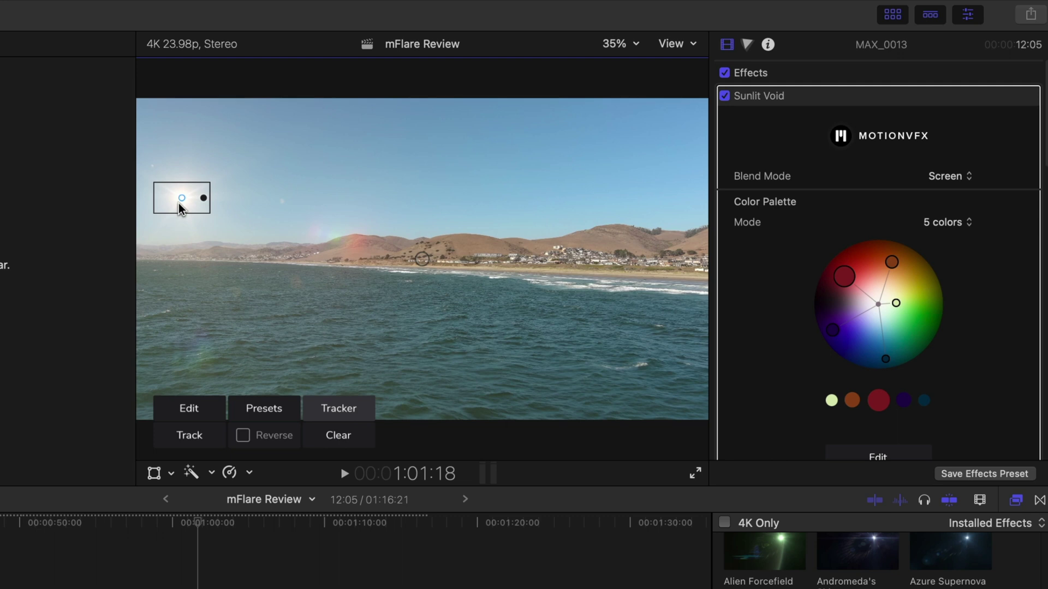
pyautogui.press('super+z')
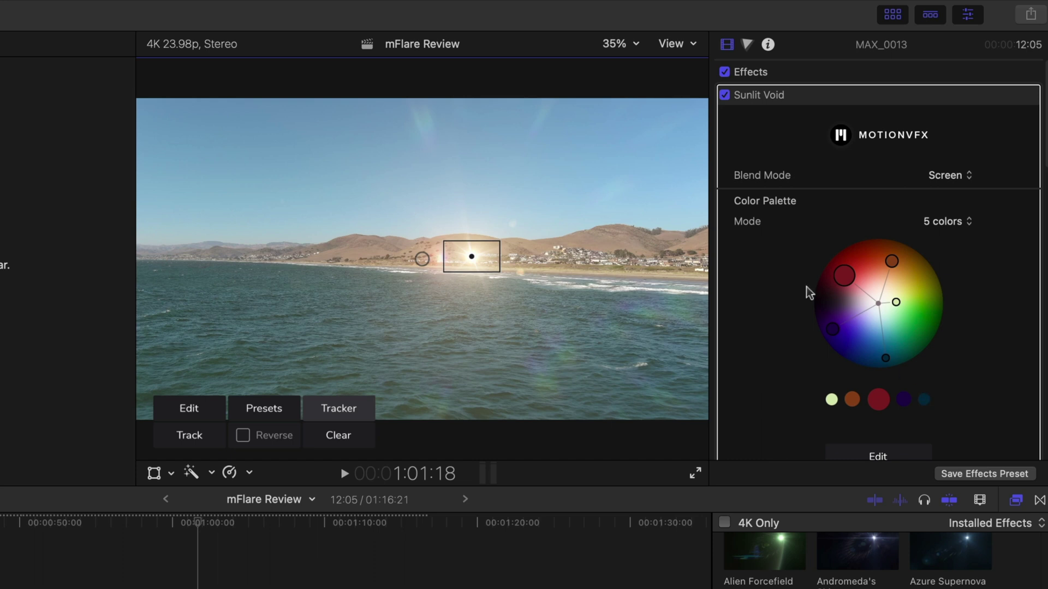
pyautogui.scroll(-10, 808, 293)
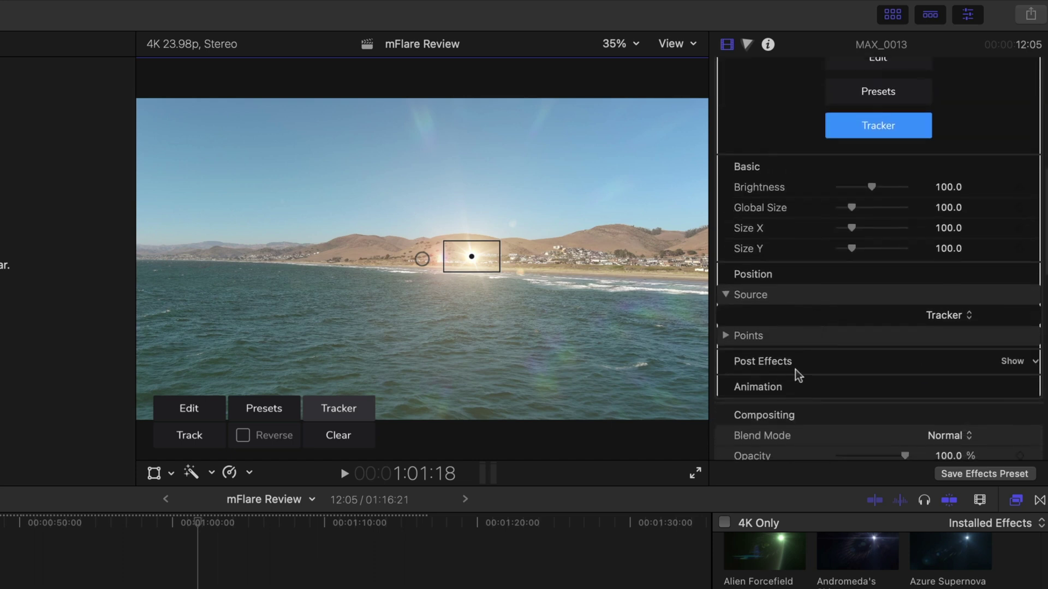
# - Lower the flare's Light X from 0.59 to 0 under Points
pyautogui.click(725, 335)
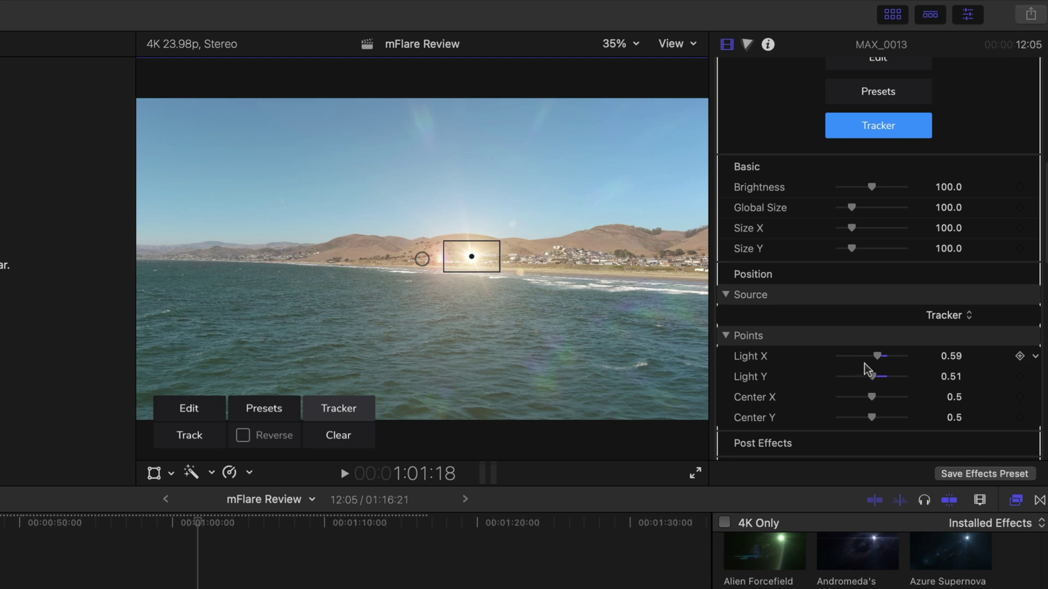
pyautogui.moveTo(876, 359)
pyautogui.mouseDown()
pyautogui.moveTo(836, 360)
pyautogui.moveTo(903, 378)
pyautogui.mouseUp()
pyautogui.click(871, 378)
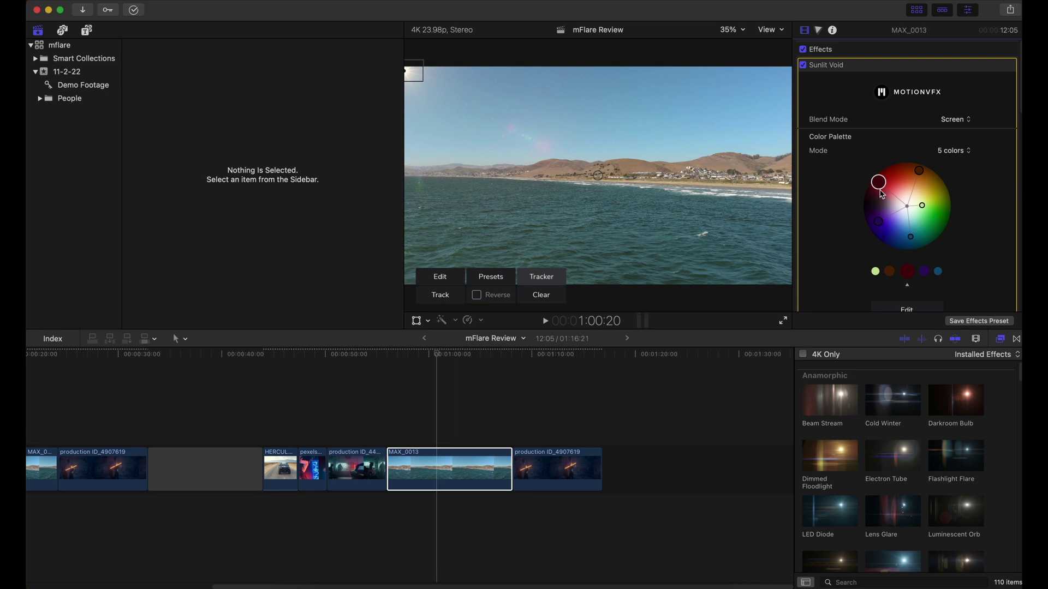
# - Recolour the Sunlit Void palette to blue, green, gold and red hues, then select the garage clip
pyautogui.moveTo(879, 185); pyautogui.dragTo(949, 179)
pyautogui.click(945, 180)
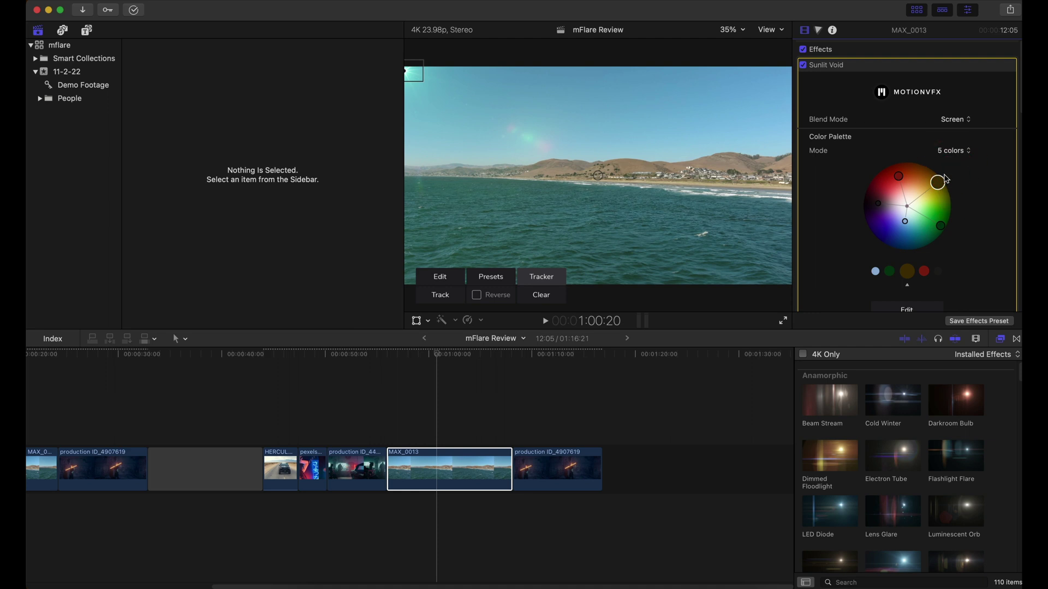
pyautogui.hscroll(-5, 203, 464)
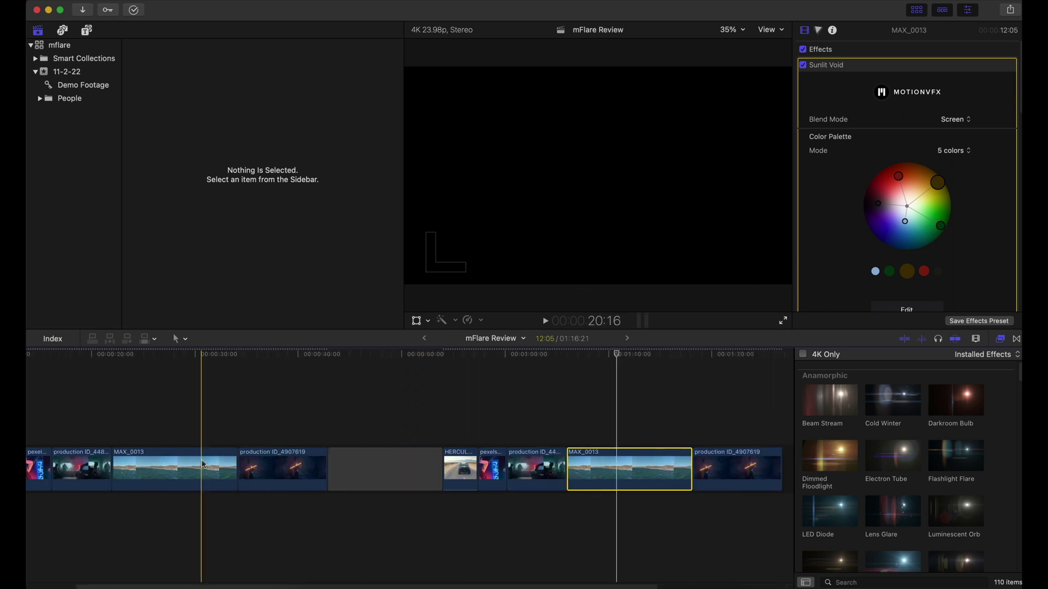
pyautogui.click(545, 424)
# - Play back the garage clip from near the timeline's start to review its flare
pyautogui.press('space')
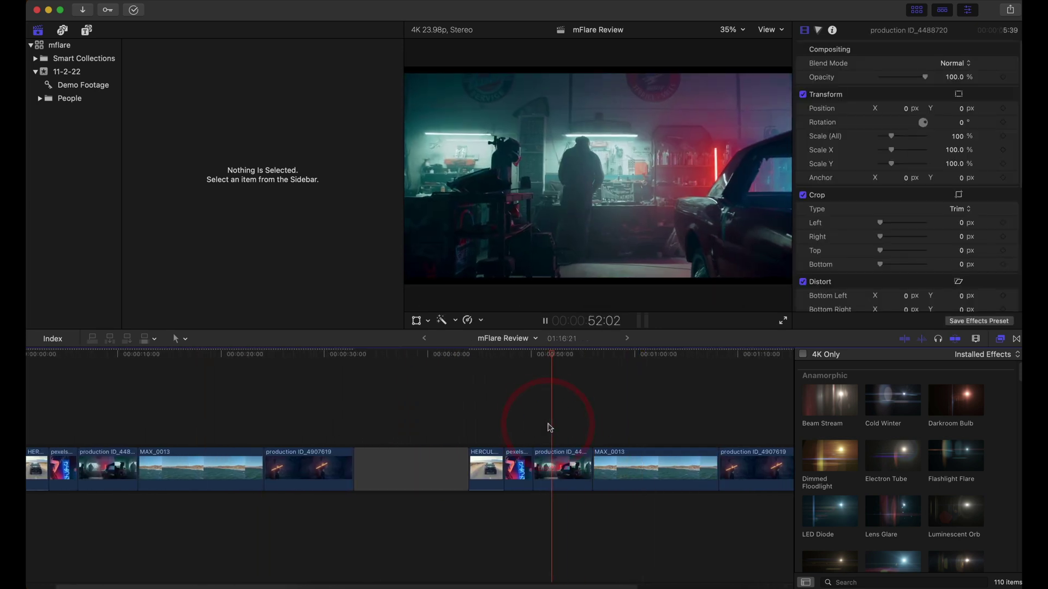
pyautogui.hscroll(-1, 549, 428)
pyautogui.click(137, 432)
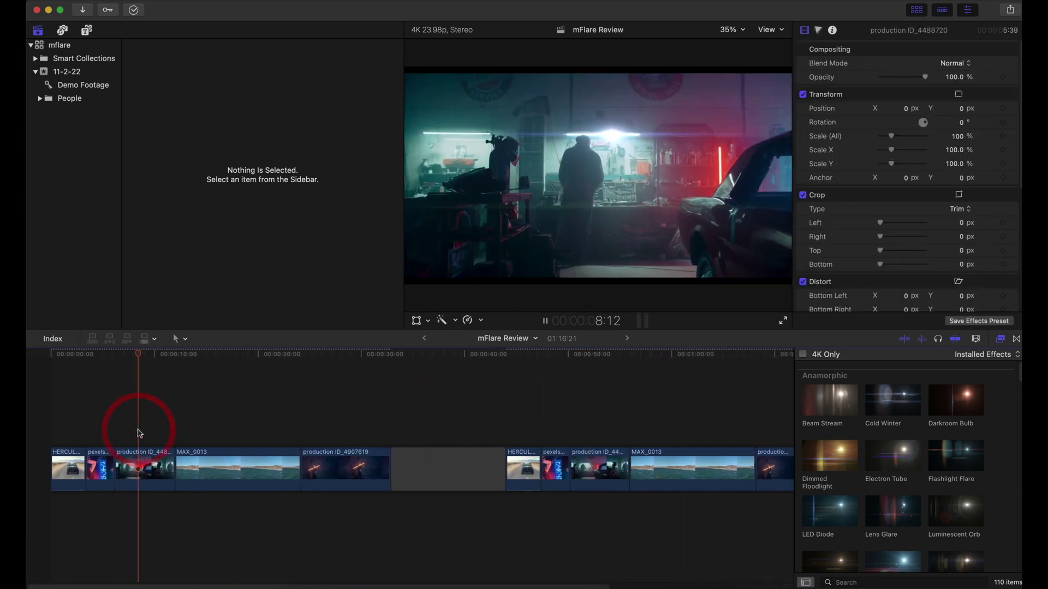
pyautogui.press('space')
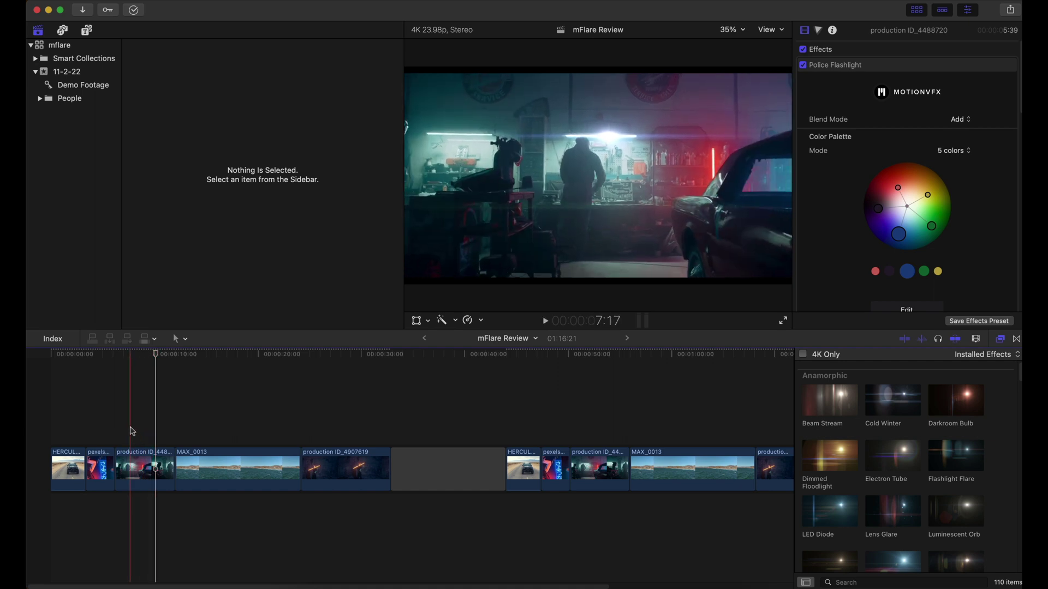
pyautogui.click(130, 429)
pyautogui.press('space')
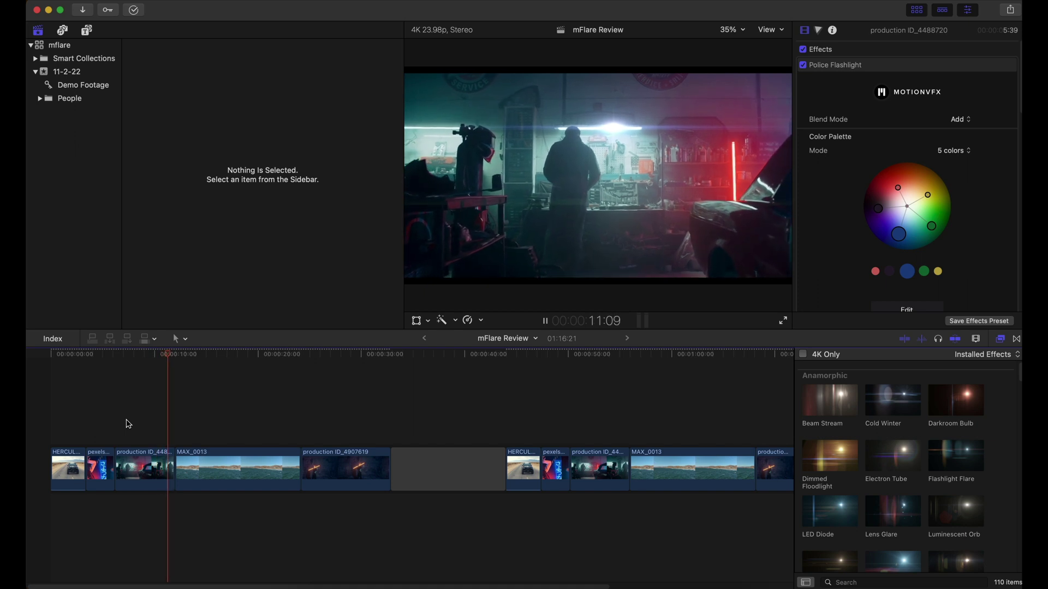
pyautogui.press('space')
# - Play the glowing-staff clip production ID_4907619, then select it
pyautogui.click(306, 415)
pyautogui.press('space')
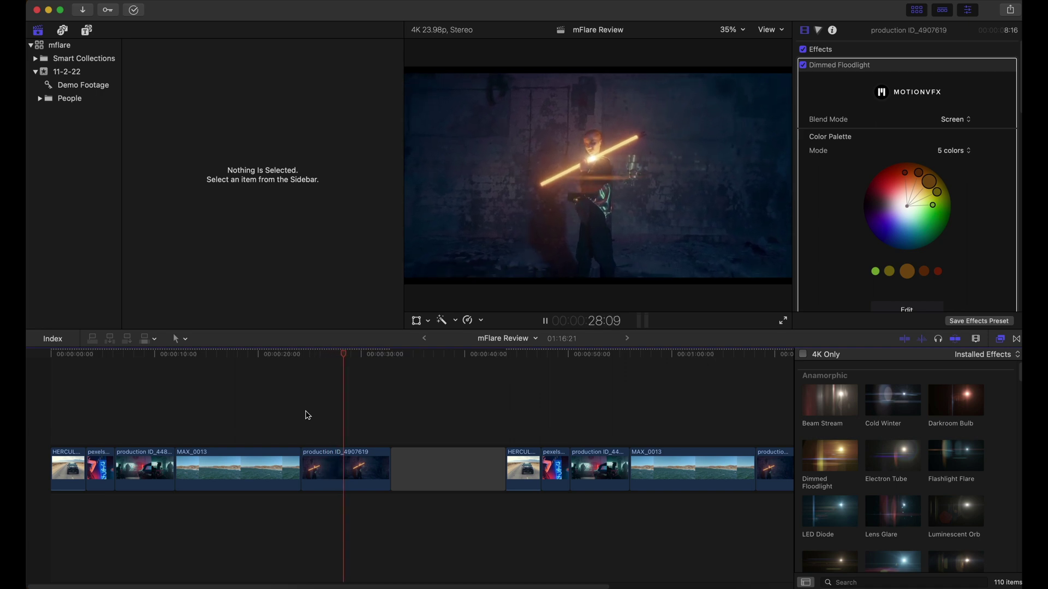
pyautogui.press('space')
pyautogui.click(338, 458)
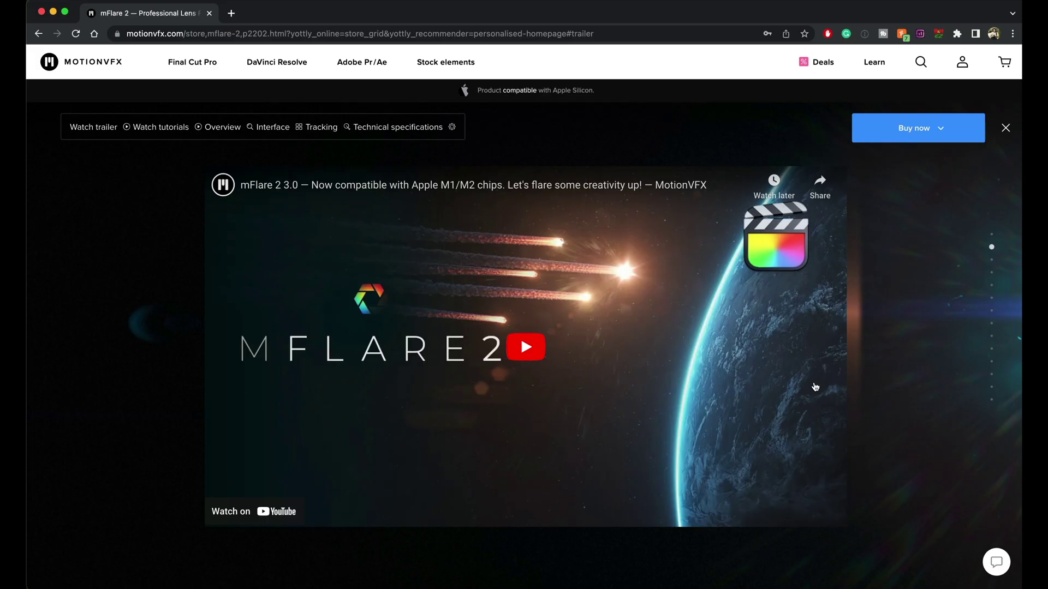
# - Jump to the mFlare 2 page's "#1 Lens Flare Tool in the World" characteristics section
pyautogui.scroll(-2, 990, 269)
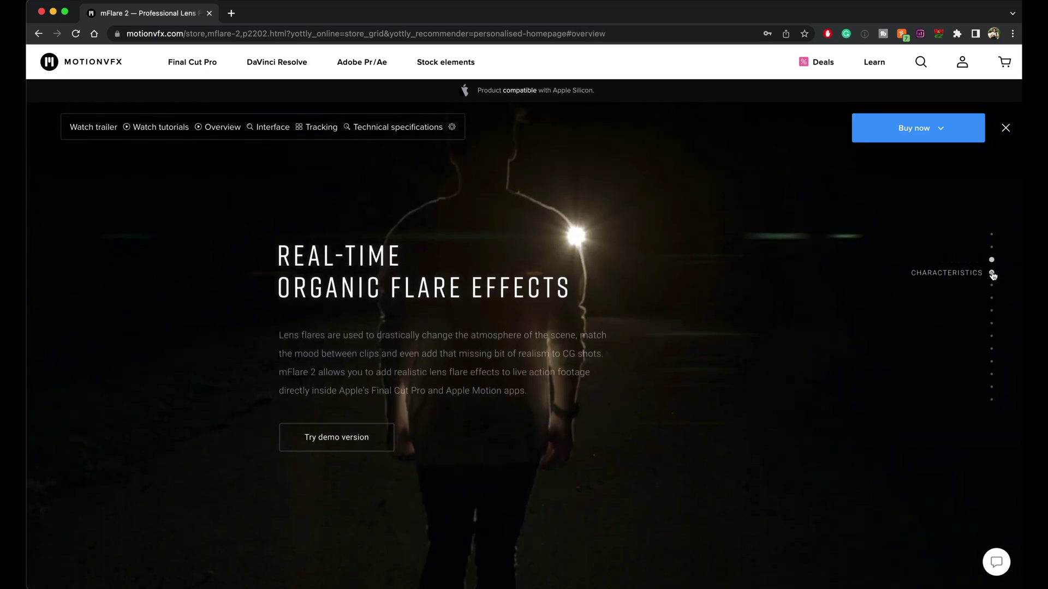
pyautogui.click(992, 274)
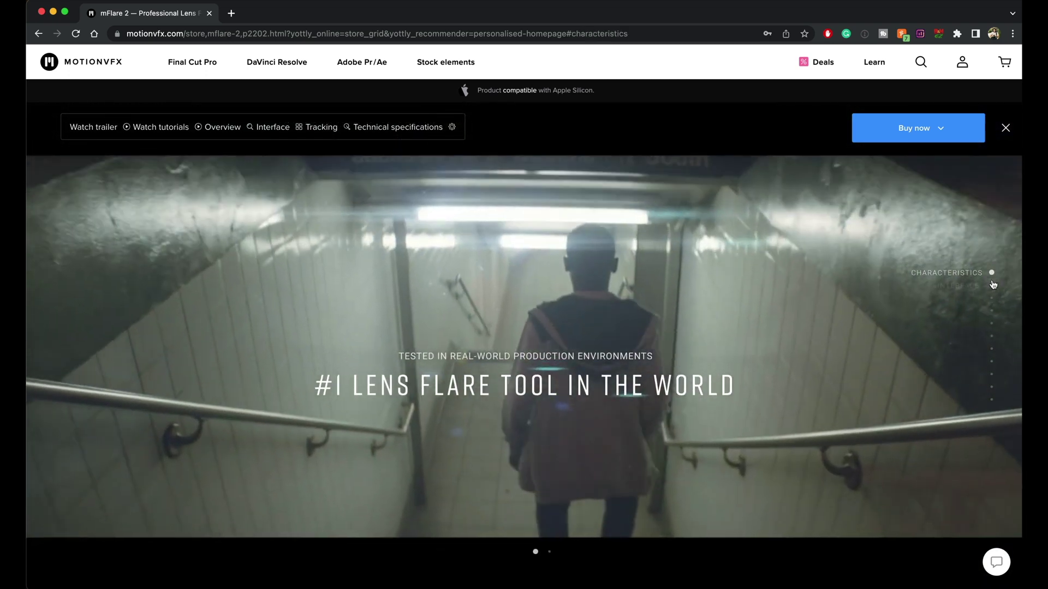